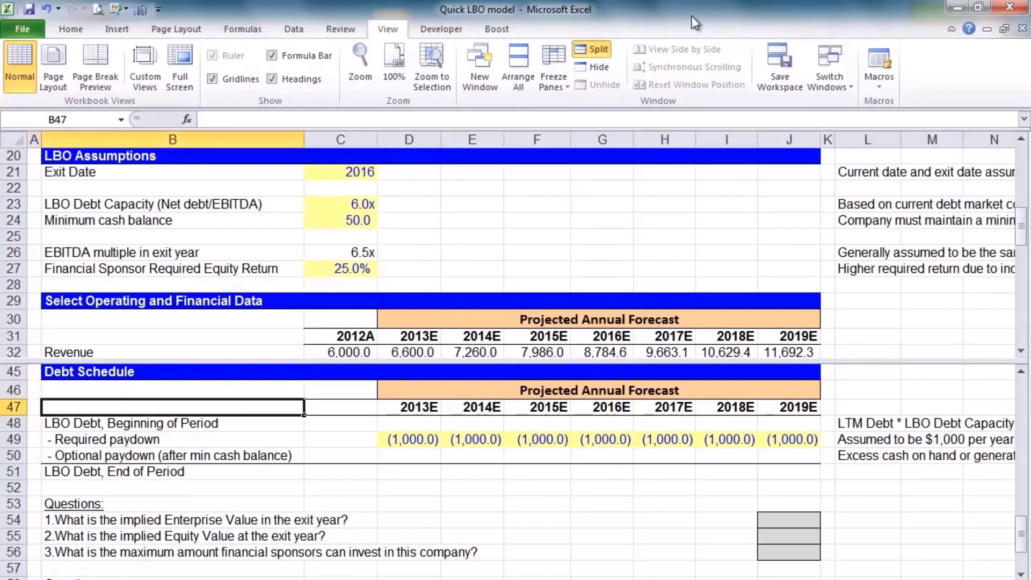
Step: Examine the LBO debt capacity multiple and LTM EBITDA assumptions that determine the opening LBO debt
key(Right)
key(Right)
key(Down)
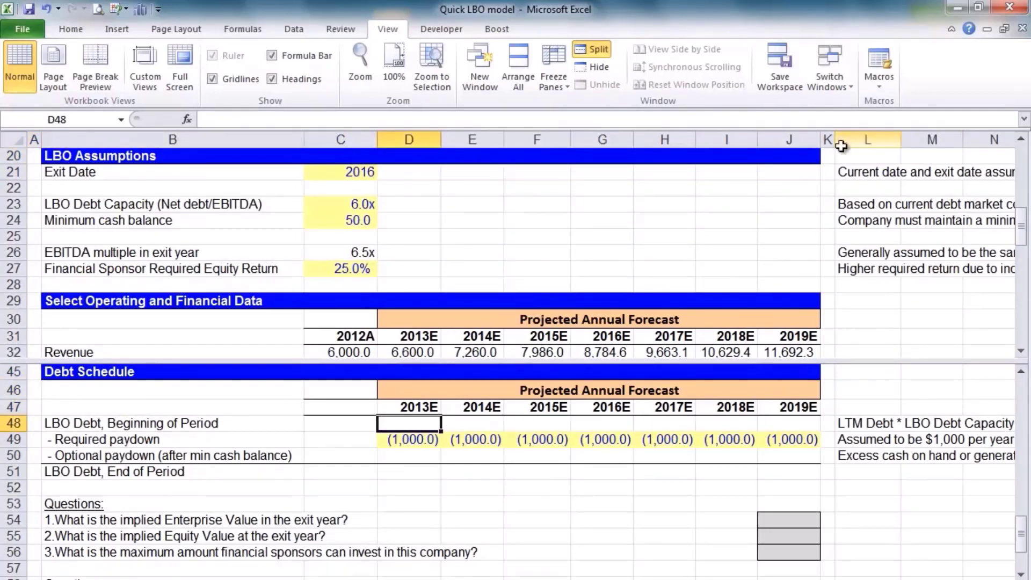
click(366, 205)
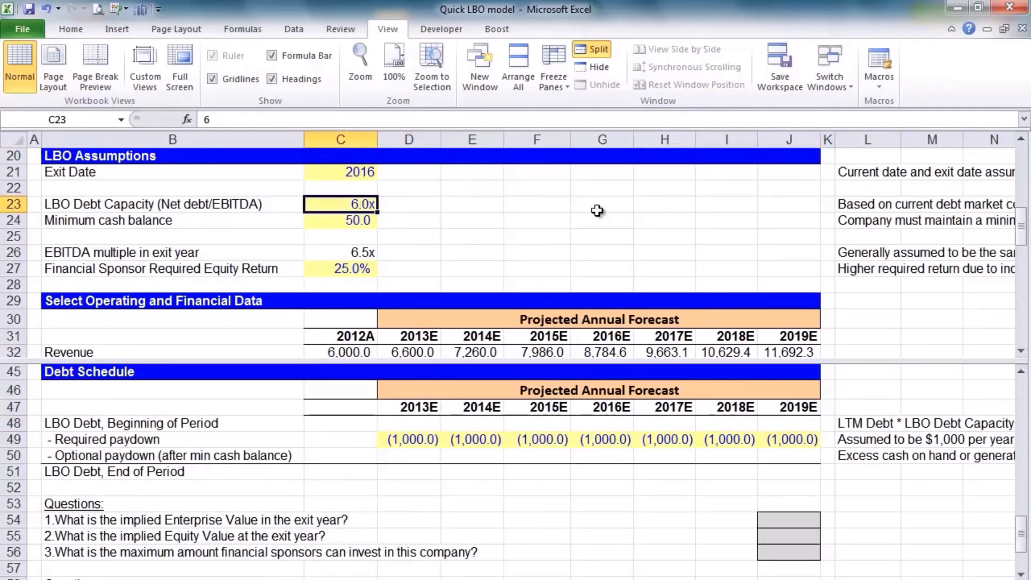
key(Up)
key(Up)
key(Up)
key(Up)
key(Up)
key(Up)
key(Up)
key(Up)
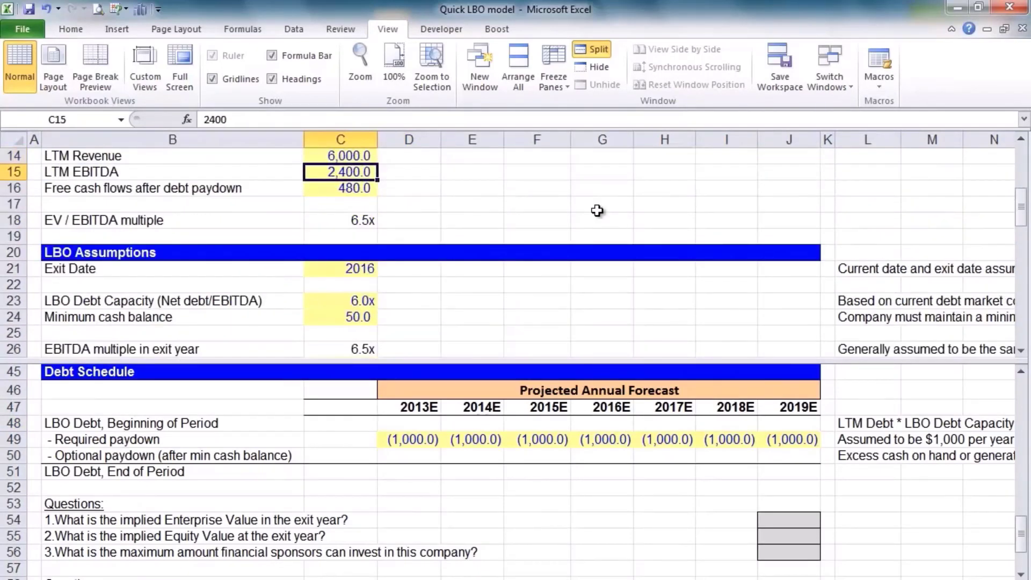
key(Home)
key(Right)
key(Right)
key(Down)
key(Down)
key(Down)
key(Down)
key(Down)
key(Down)
key(Down)
key(Down)
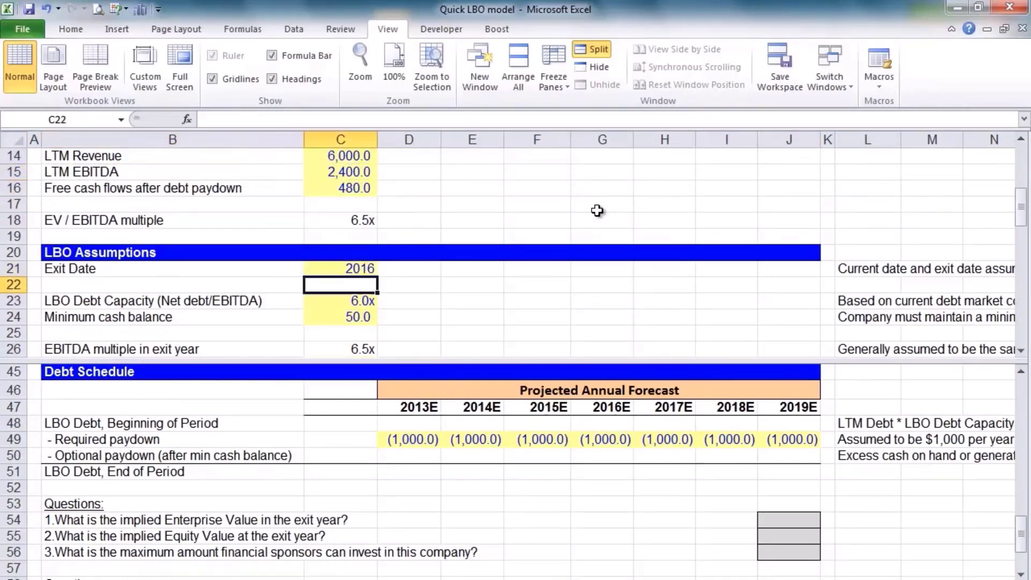
Step: Calculate the 2013E beginning LBO debt in D48 as debt capacity times LTM EBITDA, =C23*C15
click(415, 422)
text(=)
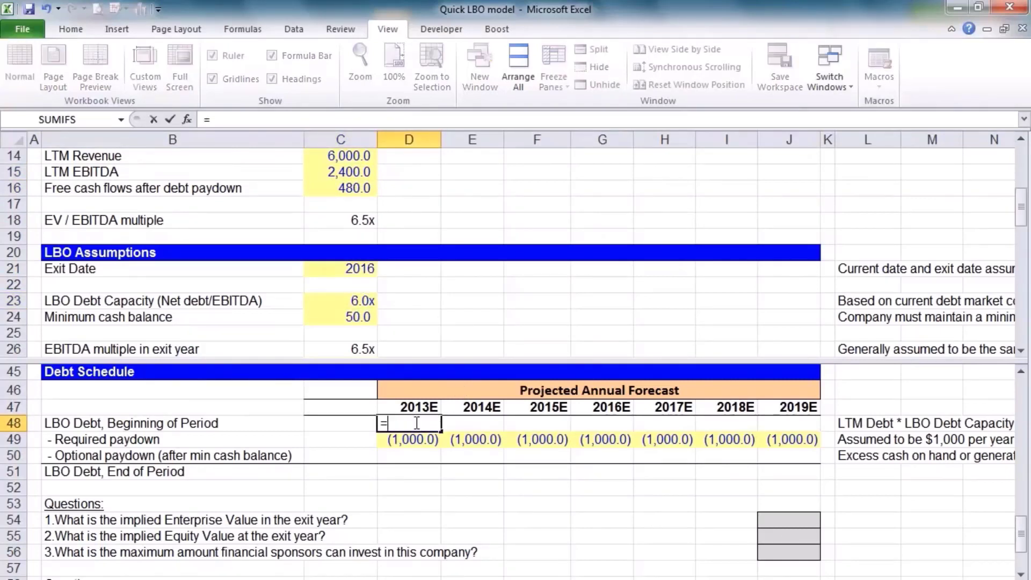
click(349, 298)
text(*C15)
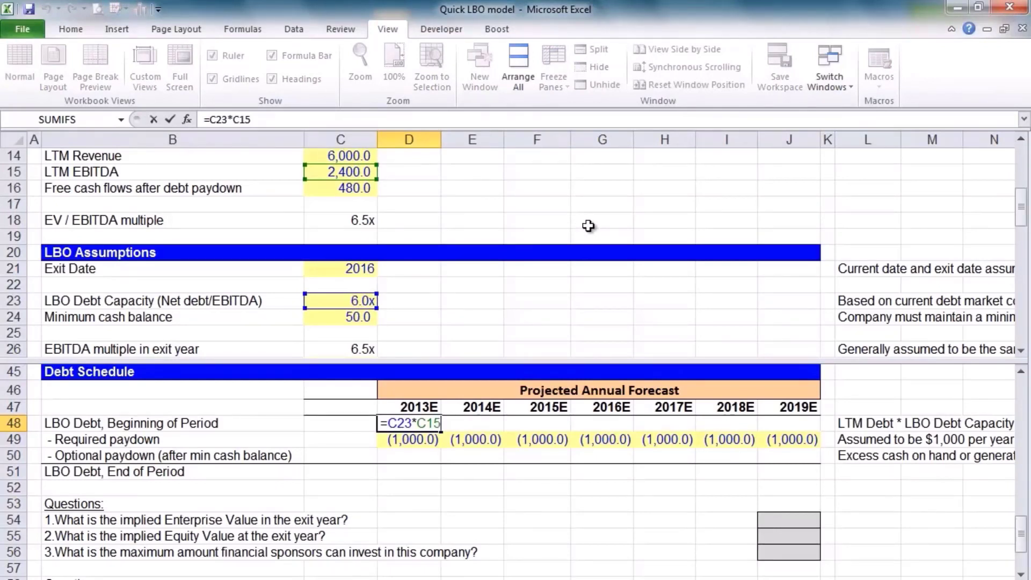
key(Return)
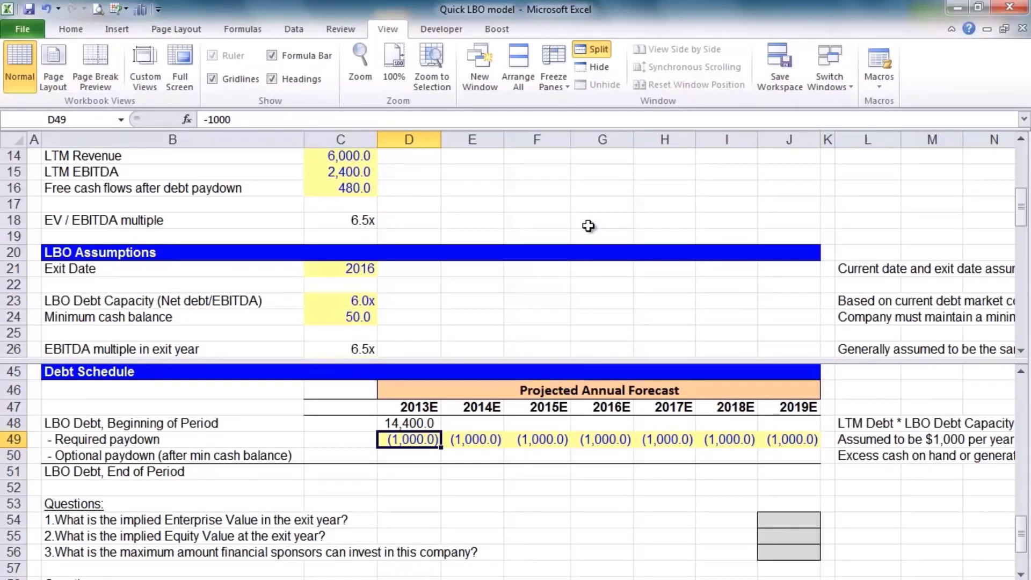
Step: Review the required paydown amounts across the forecast years in the debt schedule
click(1021, 352)
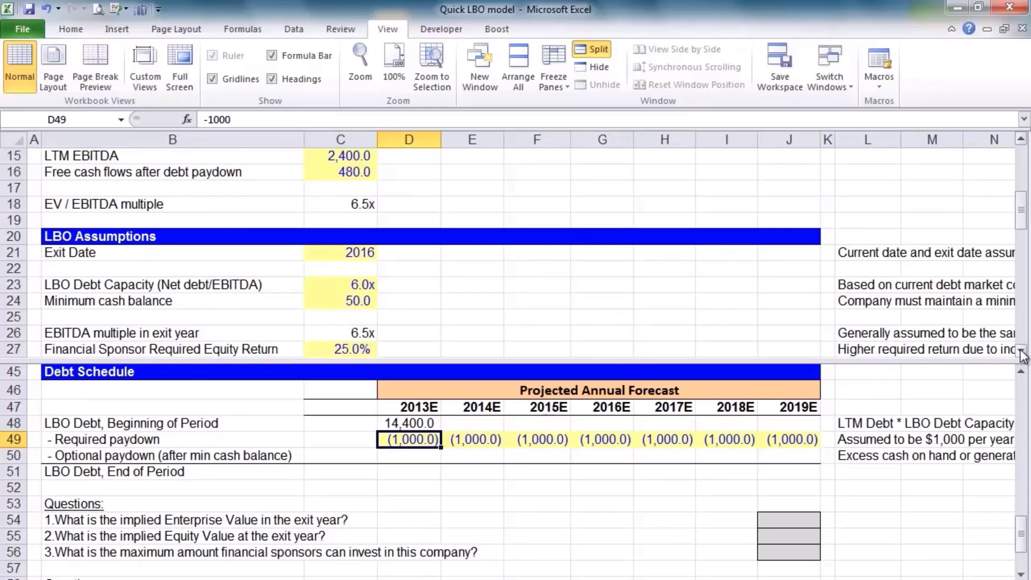
key(Right)
key(Left)
key(Right)
key(Right)
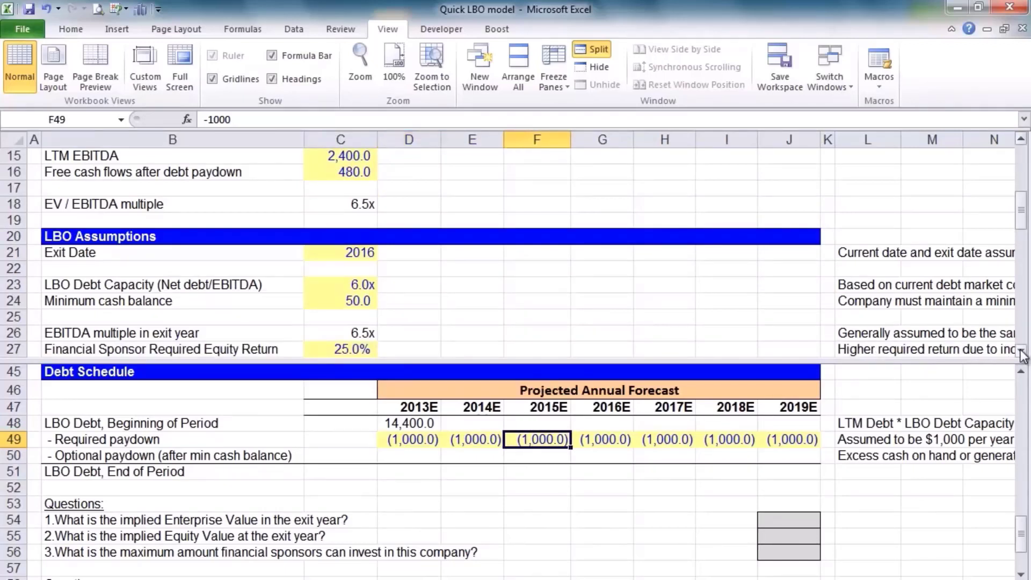
key(Right)
key(Right)
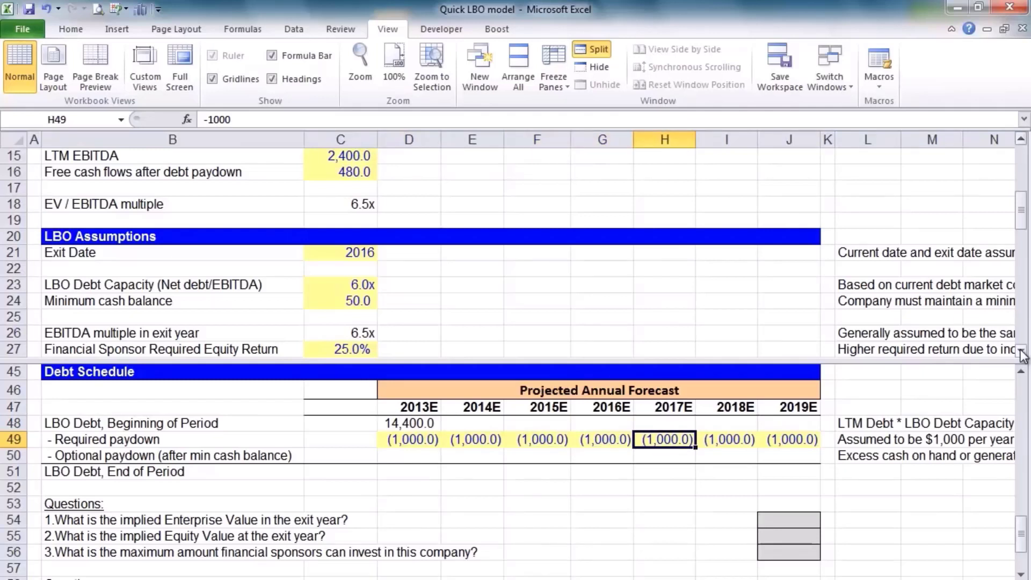
key(Left)
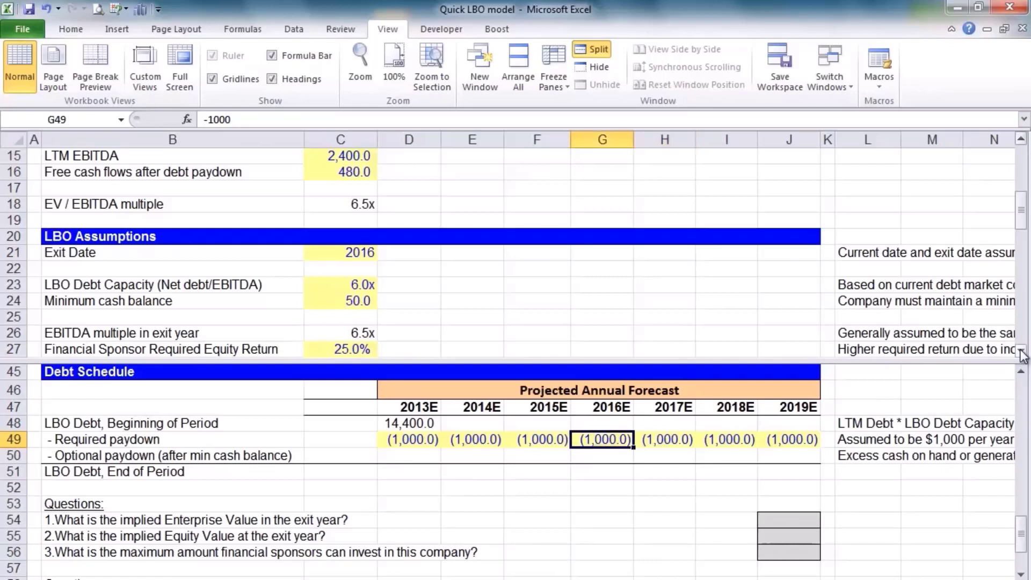
key(Left)
key(Left)
key(Left)
key(Down)
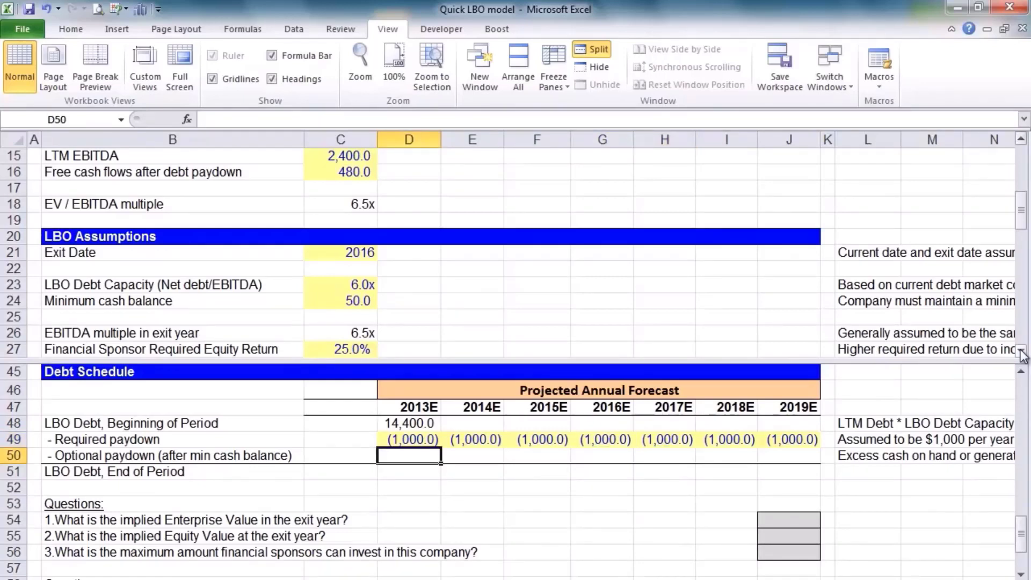
key(Up)
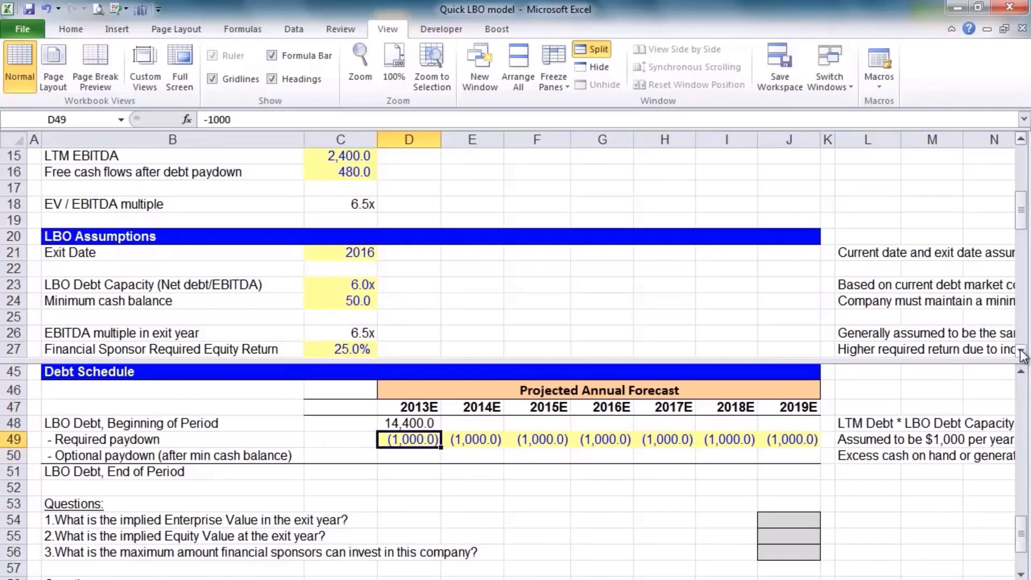
key(Down)
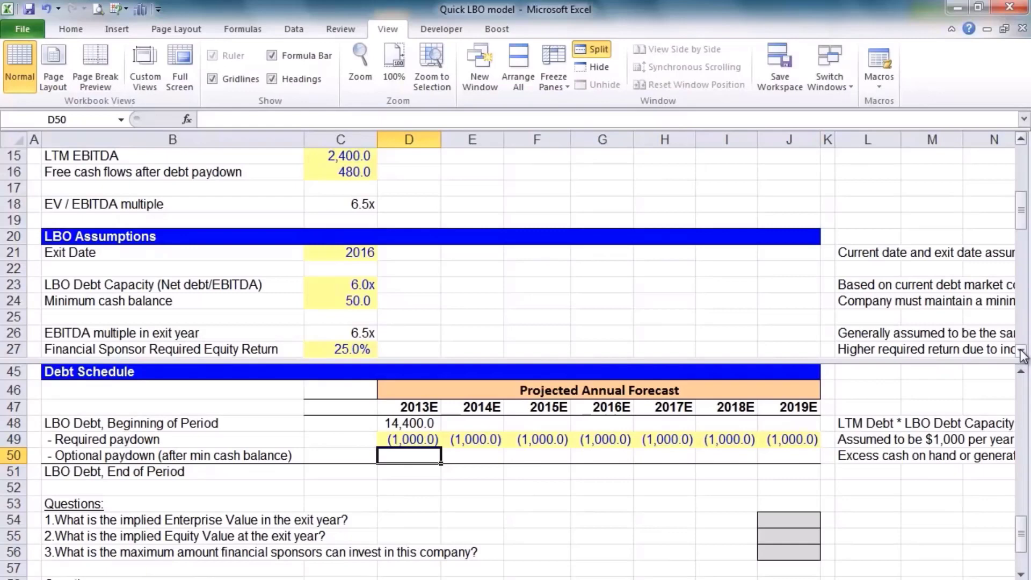
Step: Examine the required paydown, free cash flow after required debt paydown, cash and debt rows that relate to the optional paydown
click(1019, 352)
click(1020, 352)
click(1020, 352)
click(1020, 352)
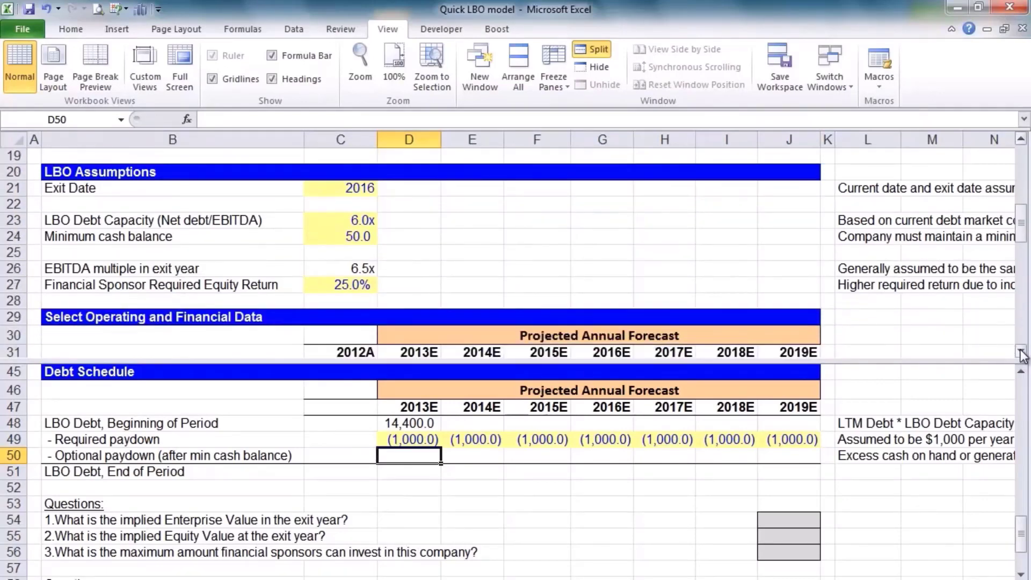
click(1020, 352)
click(1020, 352)
click(1020, 352)
click(1020, 353)
click(1020, 352)
click(1020, 352)
click(1020, 352)
click(1020, 352)
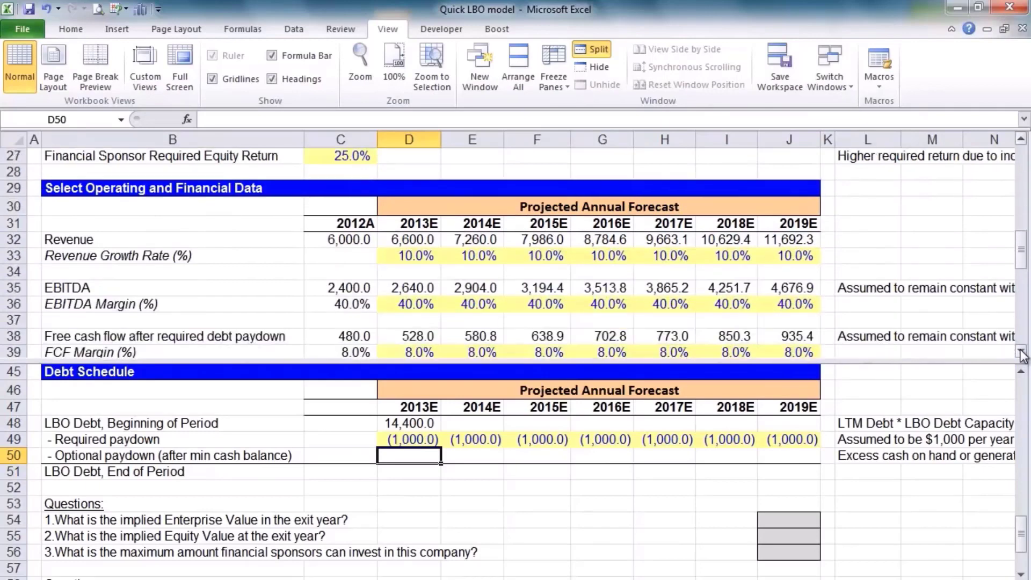
click(1020, 352)
click(1020, 353)
click(1020, 352)
click(1020, 352)
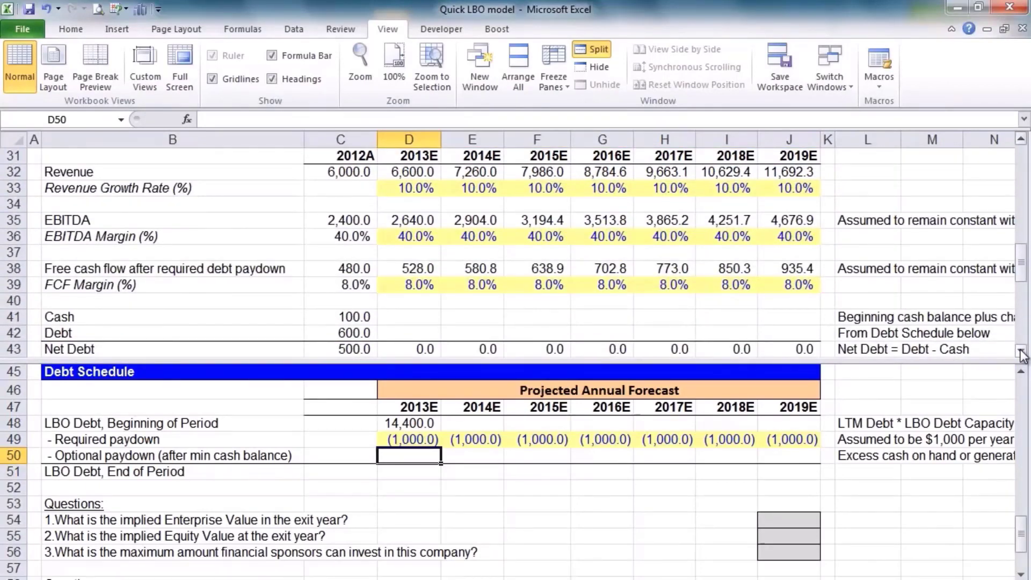
key(Up)
key(shift+space)
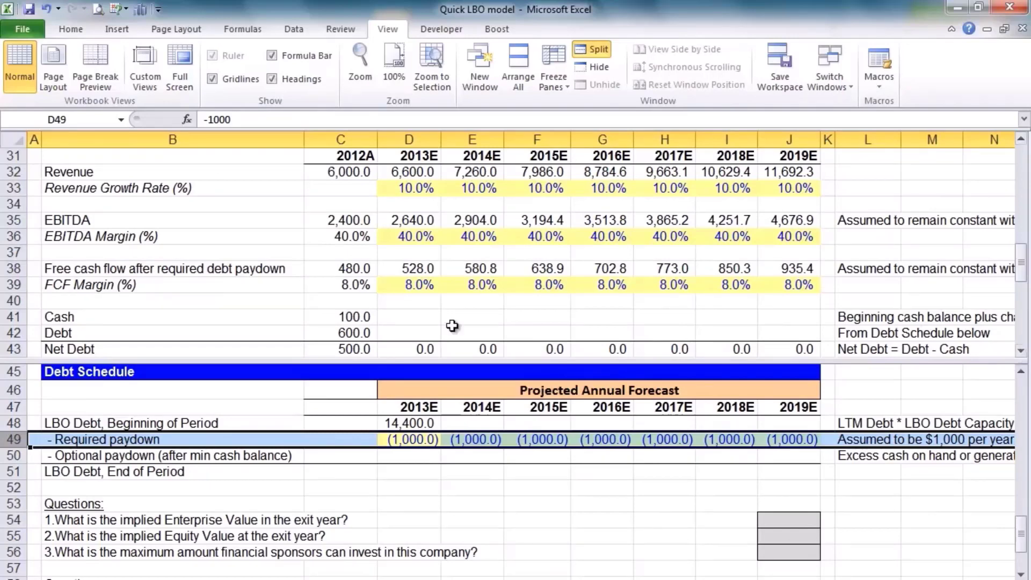
click(409, 269)
key(shift+space)
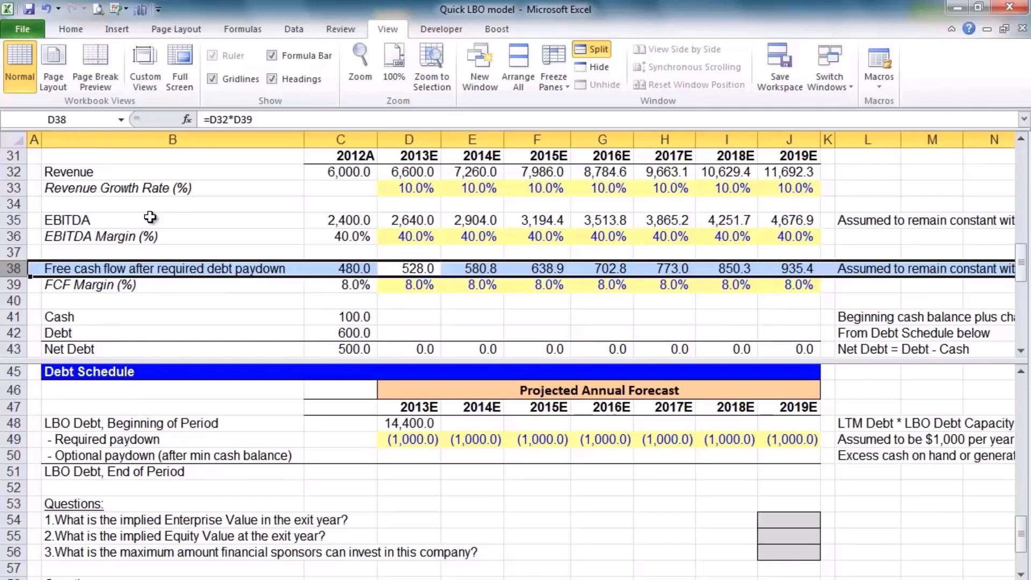
click(424, 457)
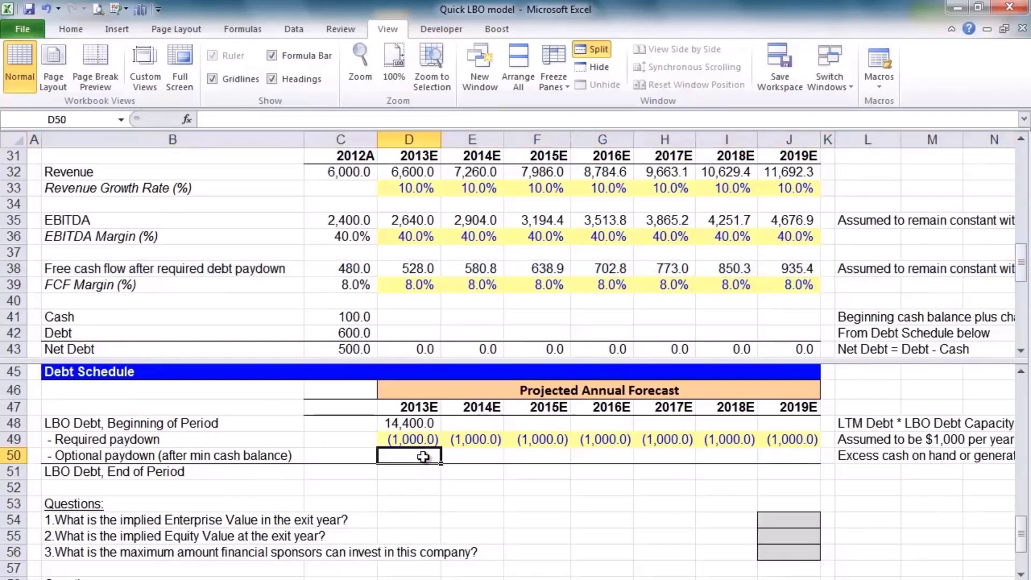
click(402, 317)
key(shift+space)
key(shift+Down)
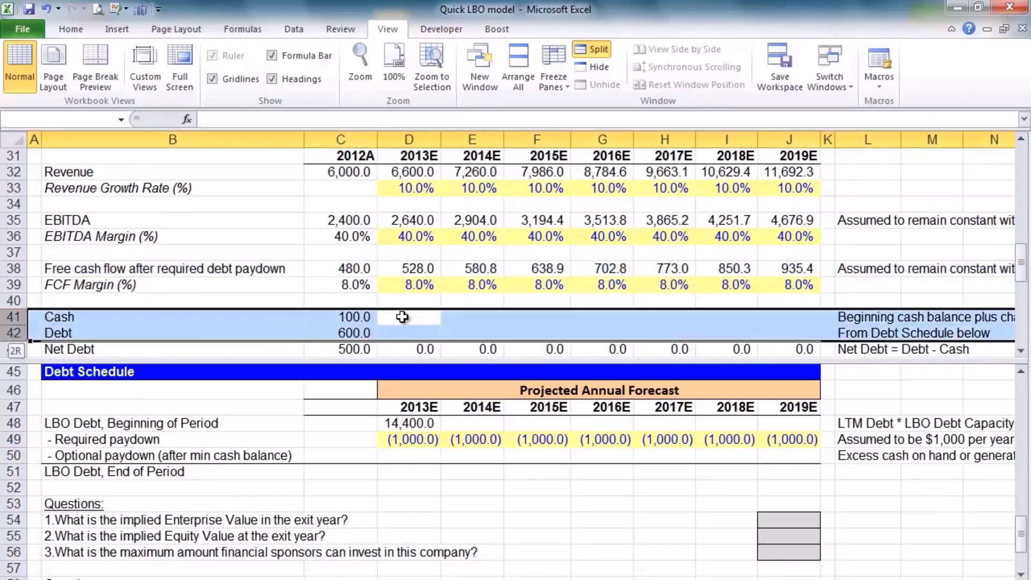
Step: Start the 2013E optional paydown formula in D50 by adding 2013E free cash flow and 2012A cash, =(D38+C41
key(Down)
key(Down)
key(Down)
key(Down)
key(Down)
key(Down)
key(Down)
key(Down)
key(Down)
text(=)
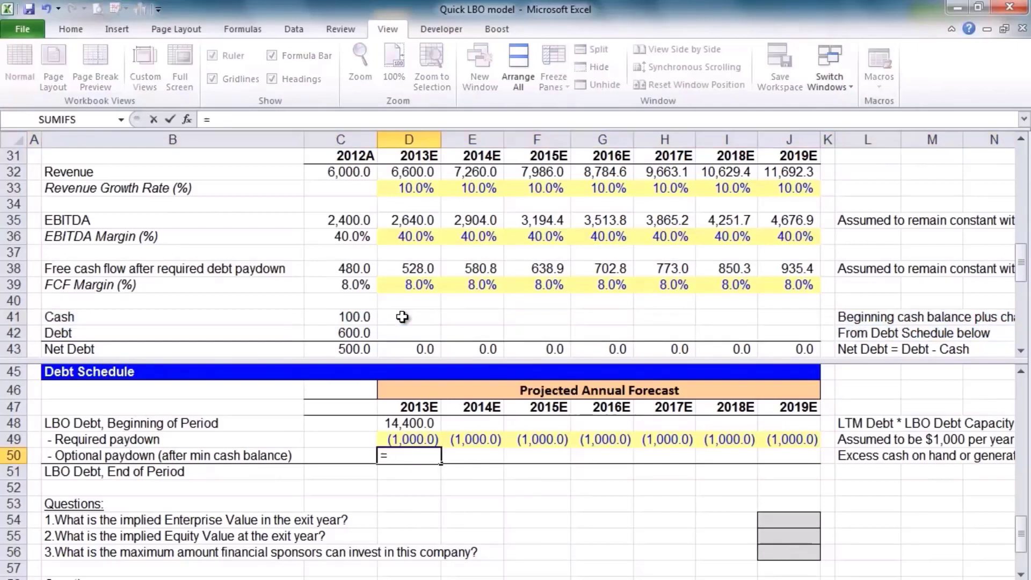
text(()
click(421, 275)
text(+)
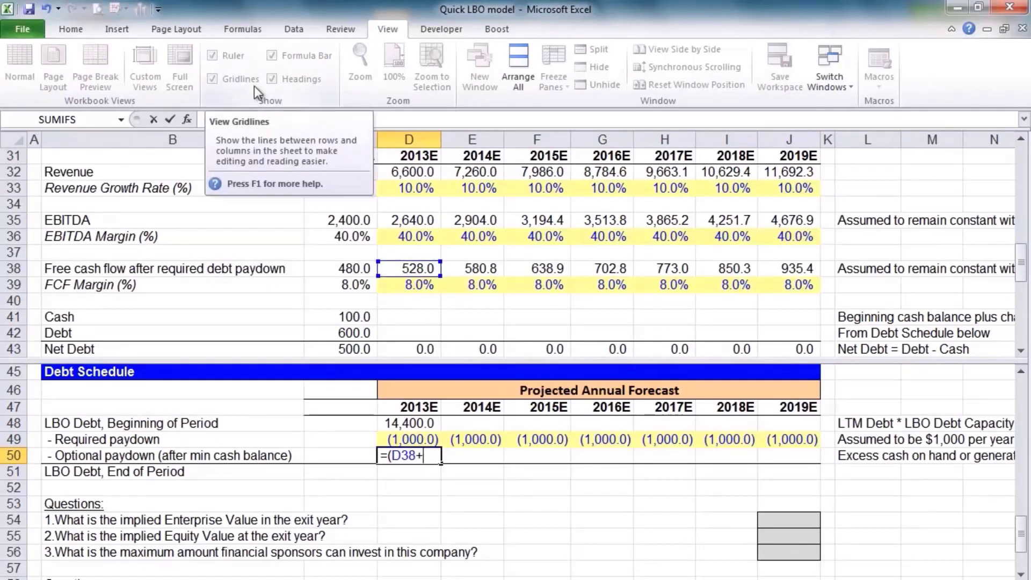
click(45, 318)
key(Right)
key(Right)
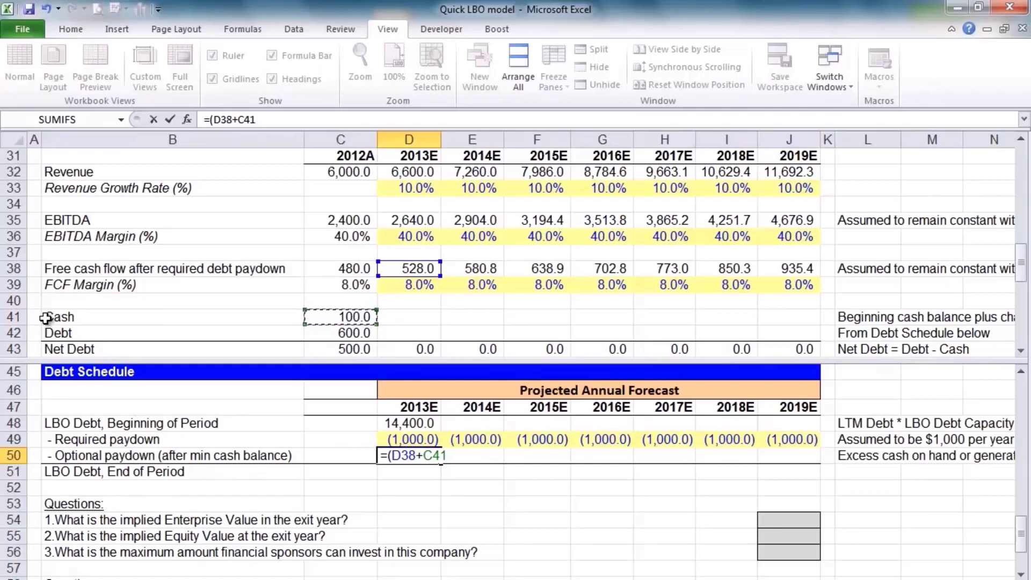
Step: Subtract the minimum cash balance in the optional paydown formula using the absolute reference $C$24
text(-)
key(Left)
key(Left)
key(Left)
key(Up)
key(Up)
key(Up)
key(Up)
key(Up)
key(Up)
key(Up)
key(Up)
key(Up)
key(Up)
key(Up)
key(Up)
key(Up)
key(Up)
key(Up)
key(Up)
key(Up)
key(Up)
key(Up)
key(Up)
key(Down)
key(Down)
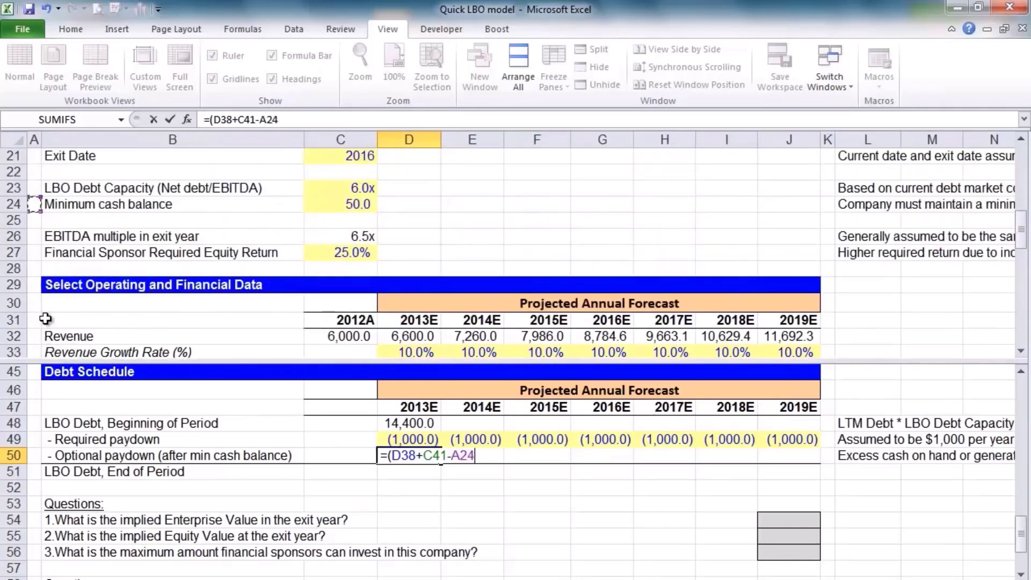
key(Right)
key(Right)
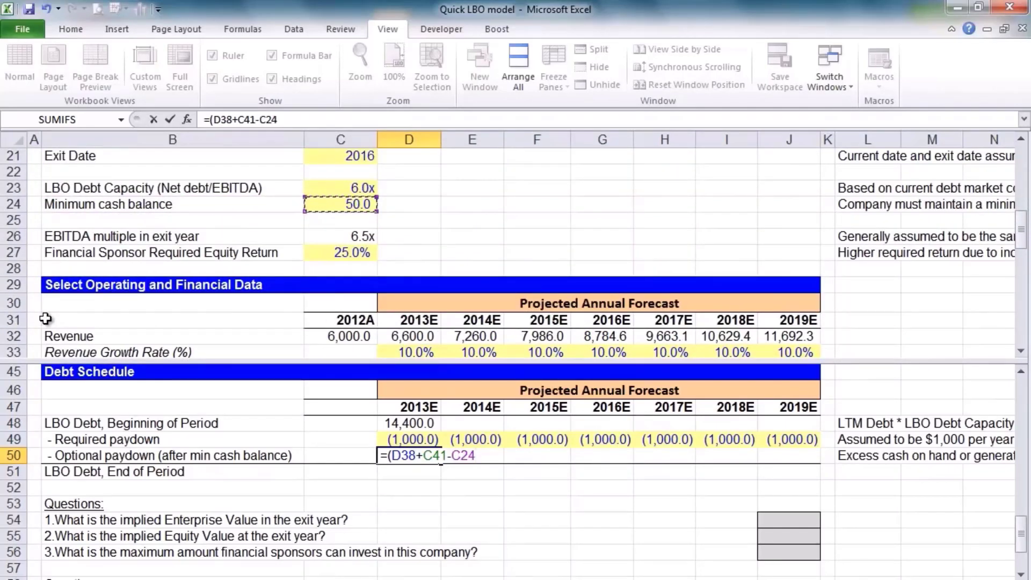
key(F4)
click(1021, 352)
click(1021, 352)
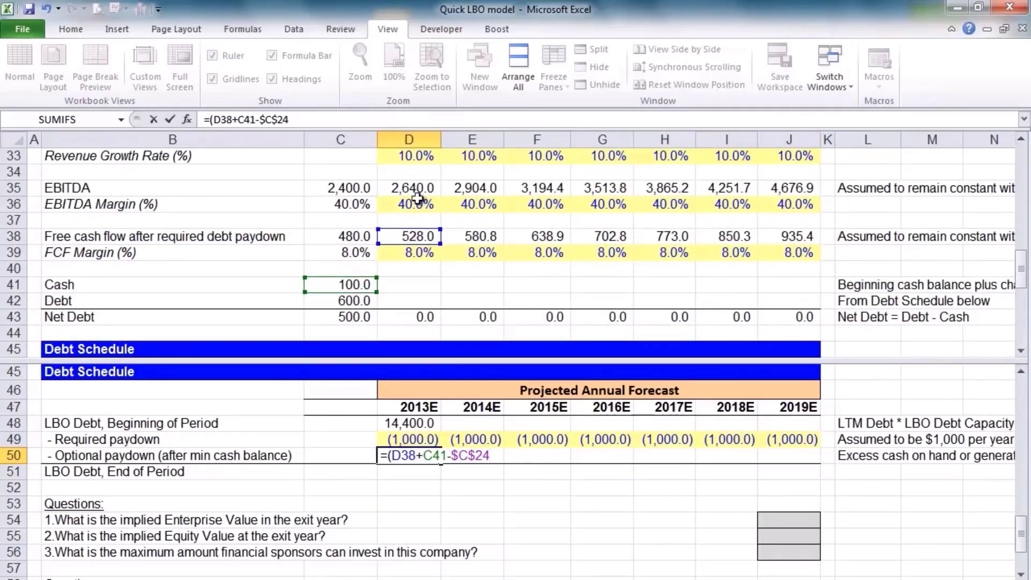
Step: Close the parenthesis, multiply by -1 and commit the optional paydown formula as =(D38+C41-$C$24)*-1
text()*-1)
key(Left)
key(Left)
key(Left)
key(shift+Right)
key(shift+Right)
key(shift+Right)
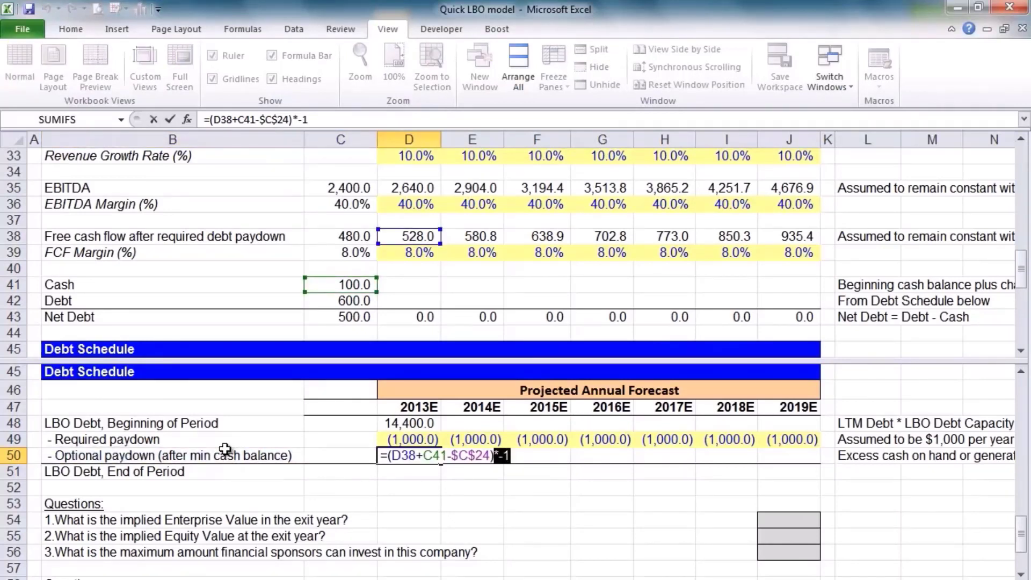
key(ctrl+Return)
Step: Copy the optional paydown formula from 2013E across to 2019E and recheck the references in D50
key(shift+Right)
key(shift+Right)
key(shift+Right)
key(shift+Right)
key(shift+Right)
key(shift+Right)
key(ctrl+r)
key(F2)
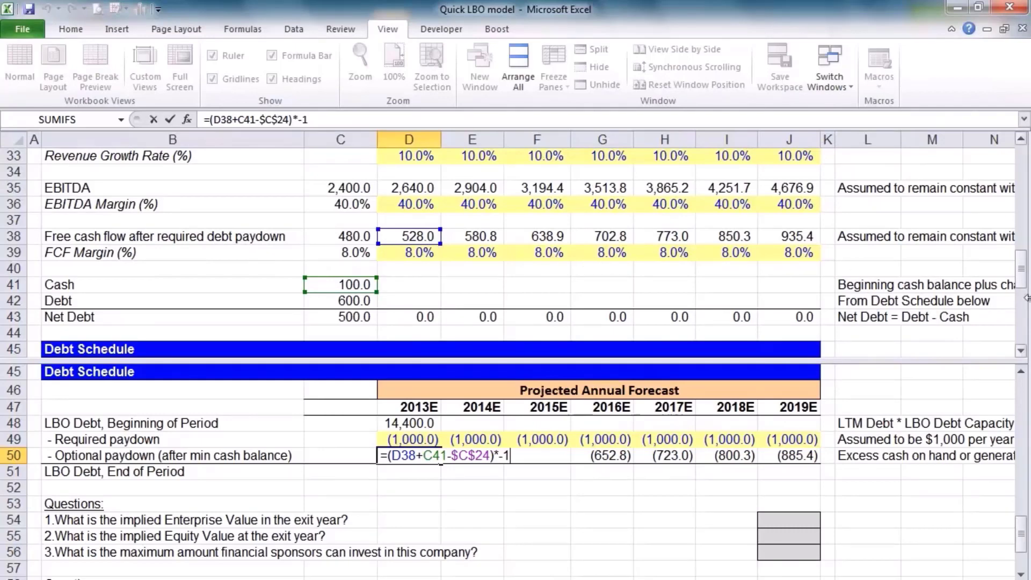
drag(1020, 264, 1023, 231)
key(ctrl+Return)
Step: Calculate the 2013E end-of-period LBO debt in D51 with =SUM(D48:D50)
key(Down)
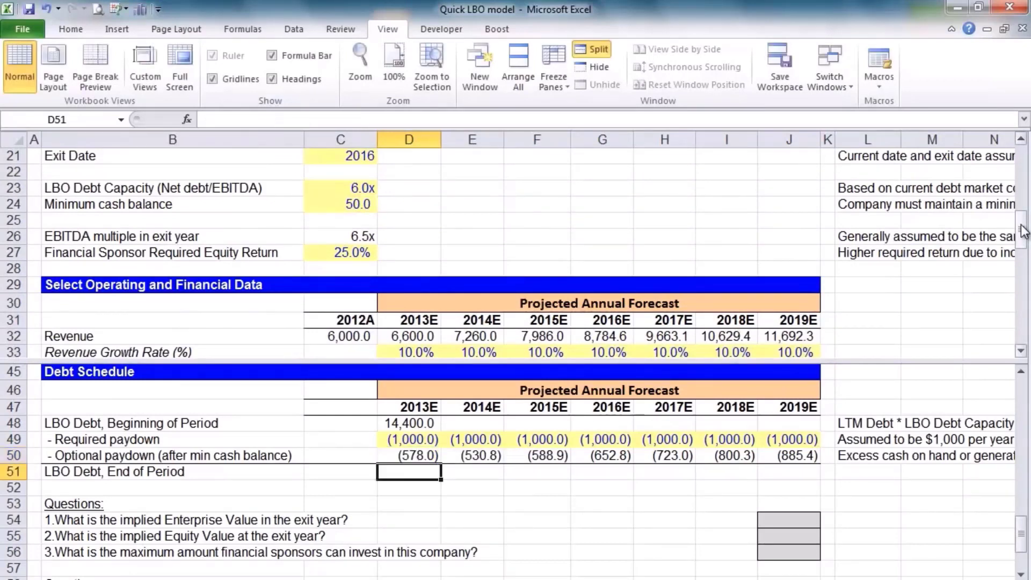
text(=SUM()
key(Up)
key(Up)
key(Up)
key(shift+Down)
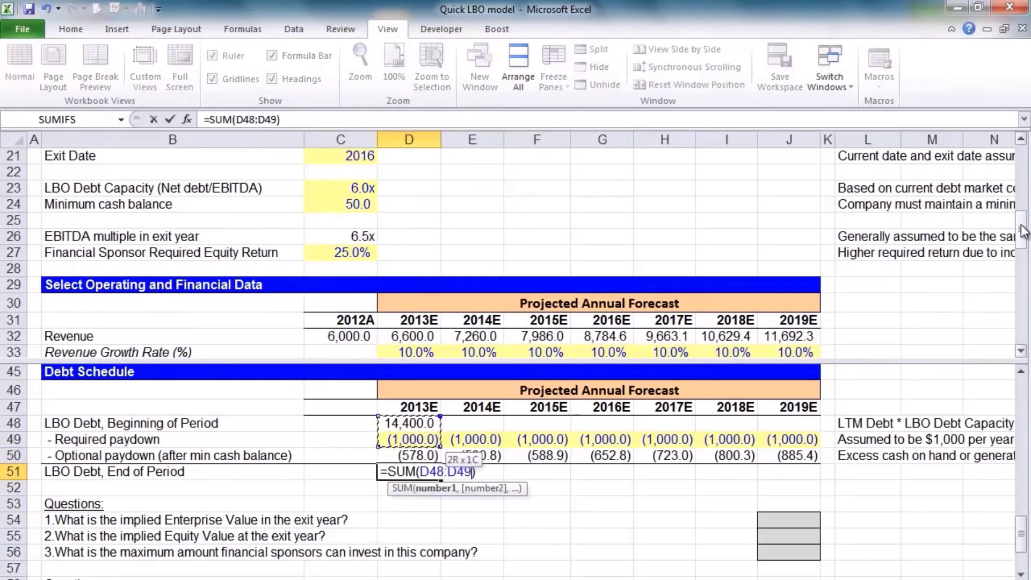
key(shift+Down)
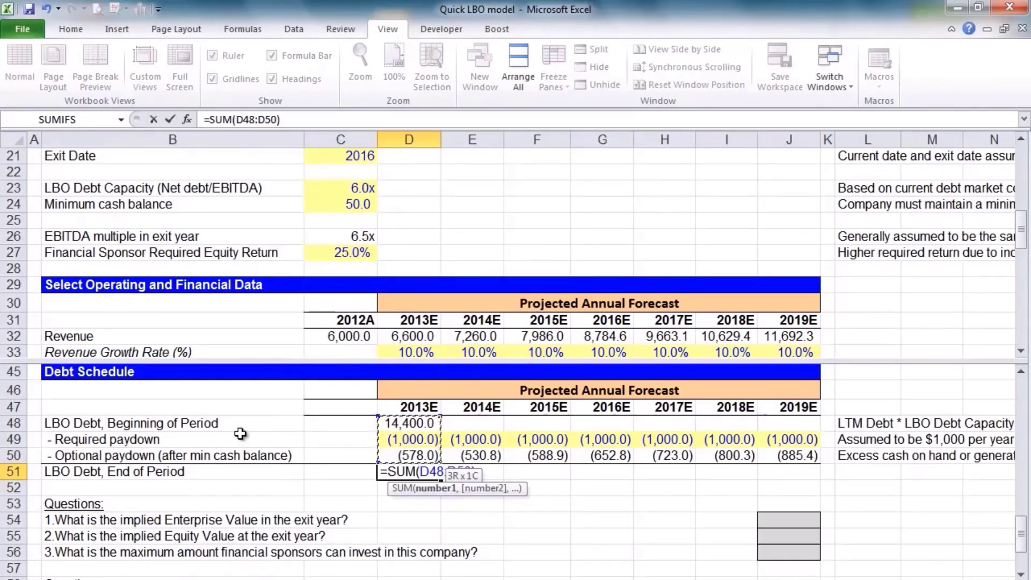
key(ctrl+Return)
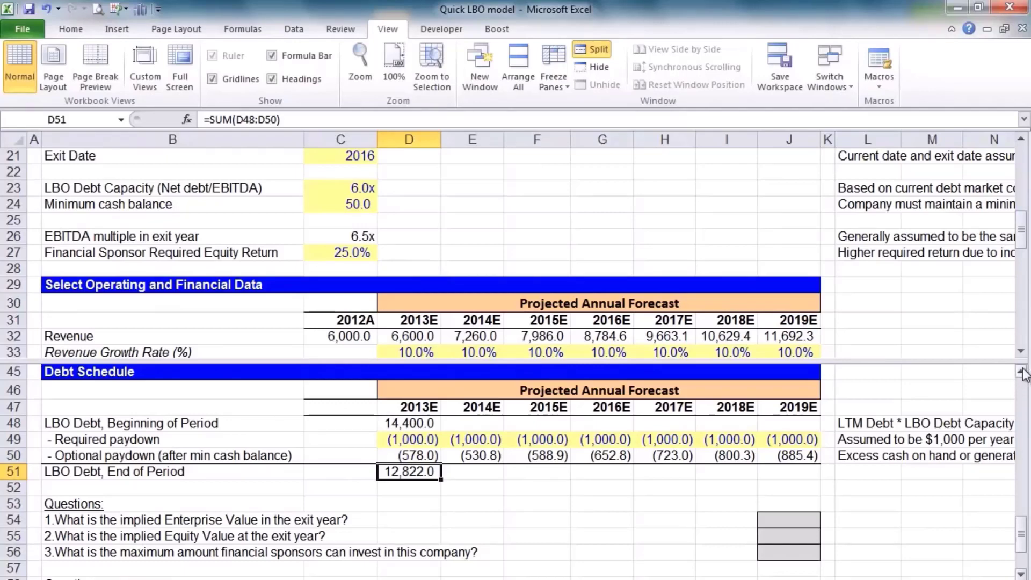
Step: Link the 2014E beginning LBO debt in E48 to the 2013E ending balance with =D51
key(Left)
key(Down)
key(Down)
key(Down)
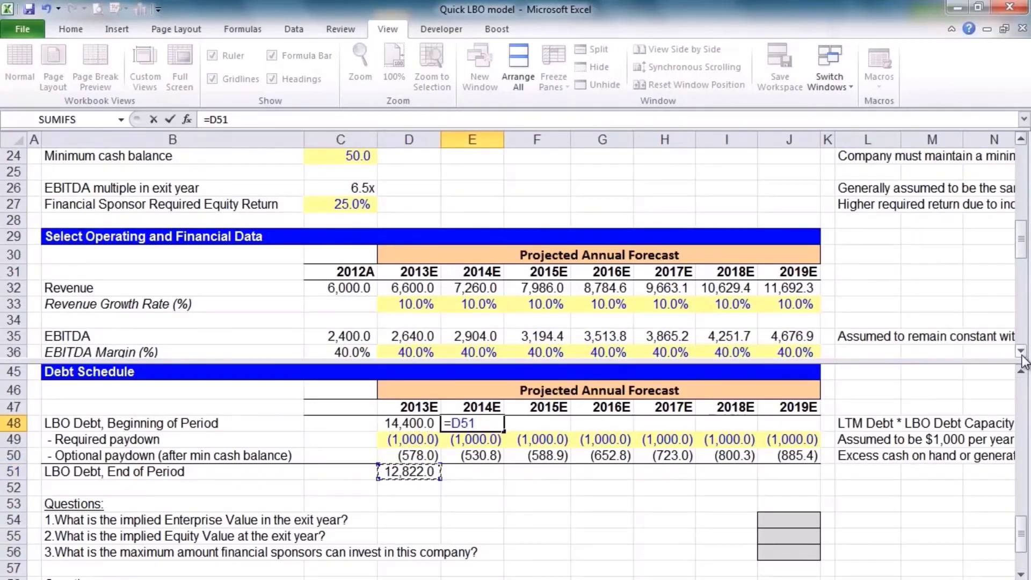
key(ctrl+Return)
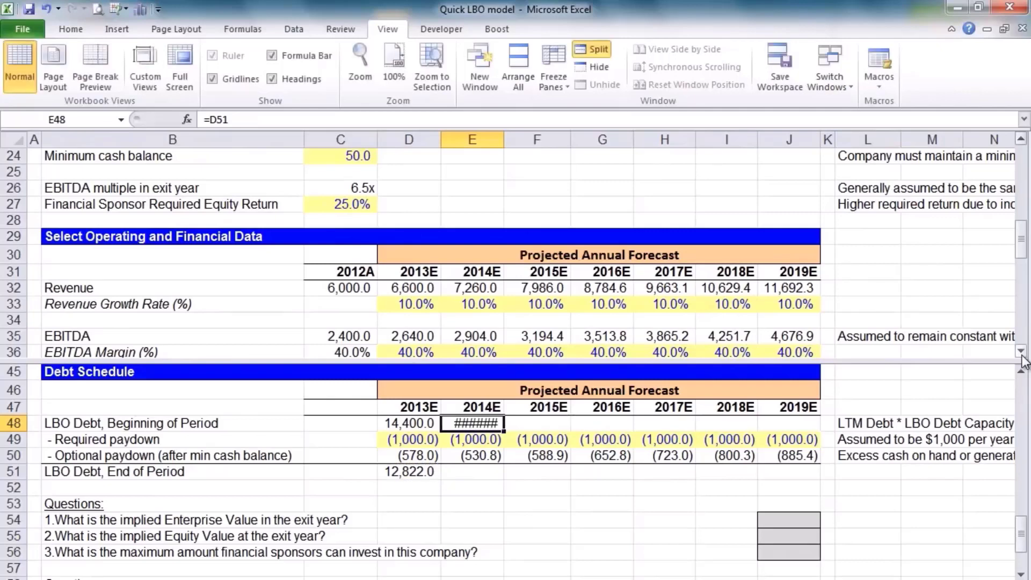
Step: AutoFit the width of the 2014E column, copy the E48 beginning debt link across to 2019E and recheck its reference
key(alt+h)
key(o)
key(i)
key(F2)
key(Escape)
Step: Copy the 2013E end-of-period LBO debt formula from D51 across 2014E to 2019E
key(ctrl+[)
key(ctrl+c)
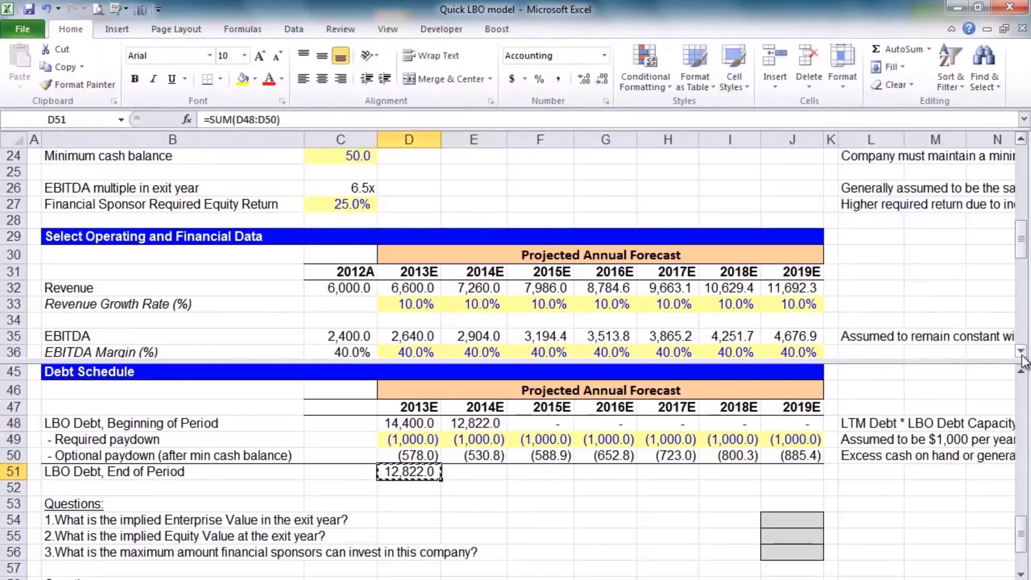
key(Right)
key(shift+Right)
key(shift+Right)
key(shift+Right)
key(shift+Right)
key(shift+Right)
key(Return)
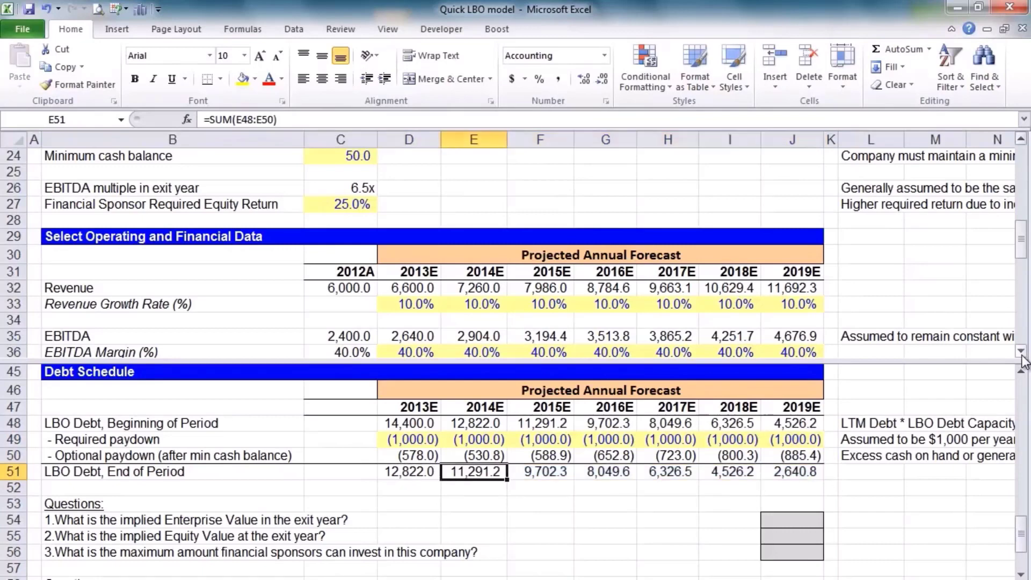
Step: Examine the formula references of the ending debt in E51 and F51 and the beginning debt in F48 and G48
key(F2)
key(Escape)
key(Right)
key(F2)
key(Escape)
key(Up)
key(Up)
key(Up)
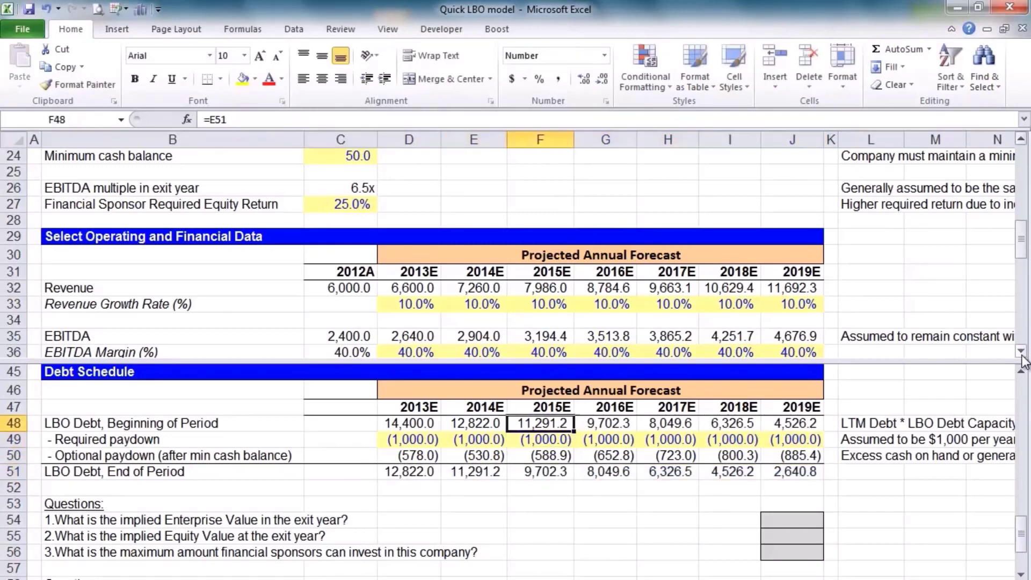
key(F2)
key(Escape)
key(Right)
key(F2)
key(Escape)
key(Down)
key(Down)
key(Down)
key(Left)
key(Left)
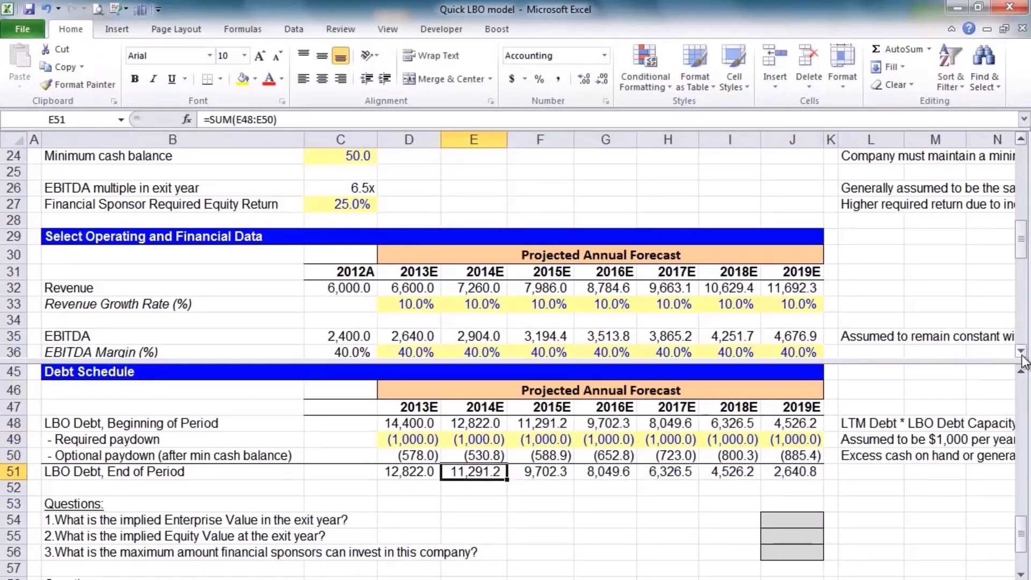
Step: Remove the split from the worksheet window
key(F6)
key(Left)
key(Right)
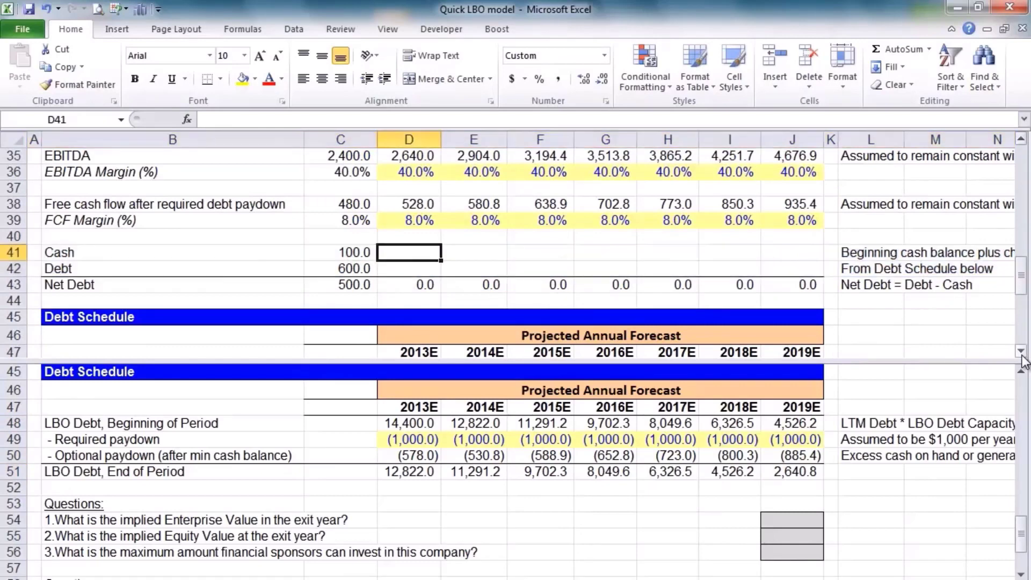
key(alt+w)
key(s)
key(Up)
key(Up)
key(Up)
key(Up)
key(Up)
key(Up)
key(Up)
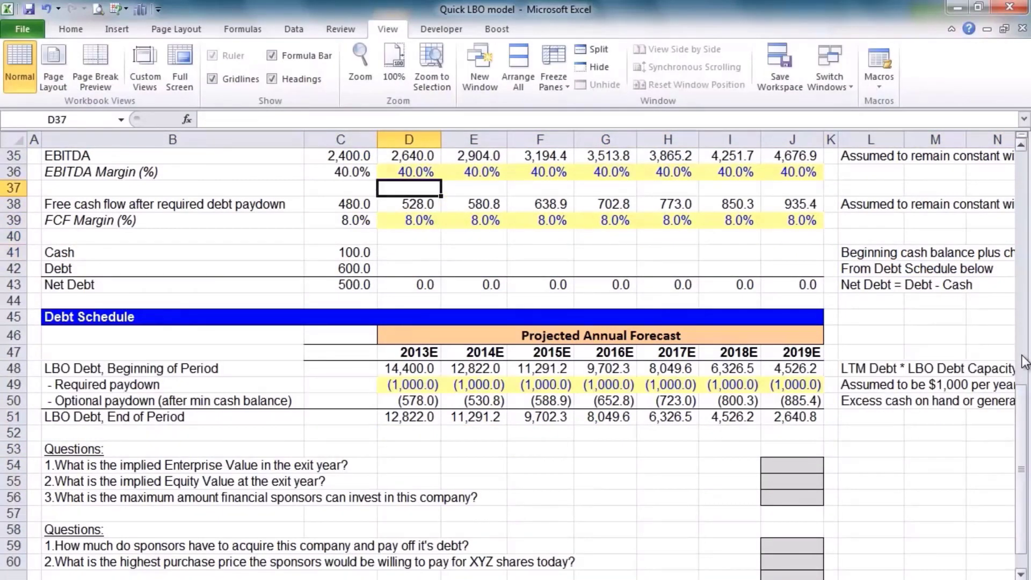
Step: Link the 2013E Debt in D42 to the end-of-period LBO debt with =D51
key(Down)
key(Down)
key(Down)
key(Down)
key(Down)
key(Down)
key(Down)
key(Down)
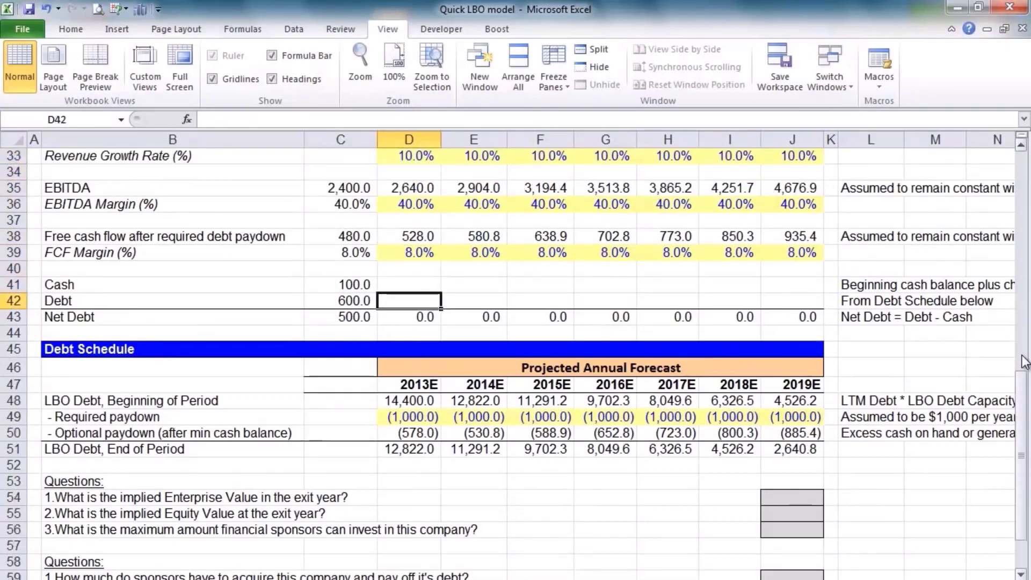
text(=)
key(Down)
key(Down)
key(Down)
key(Down)
key(Down)
key(Down)
key(Down)
key(Down)
key(Down)
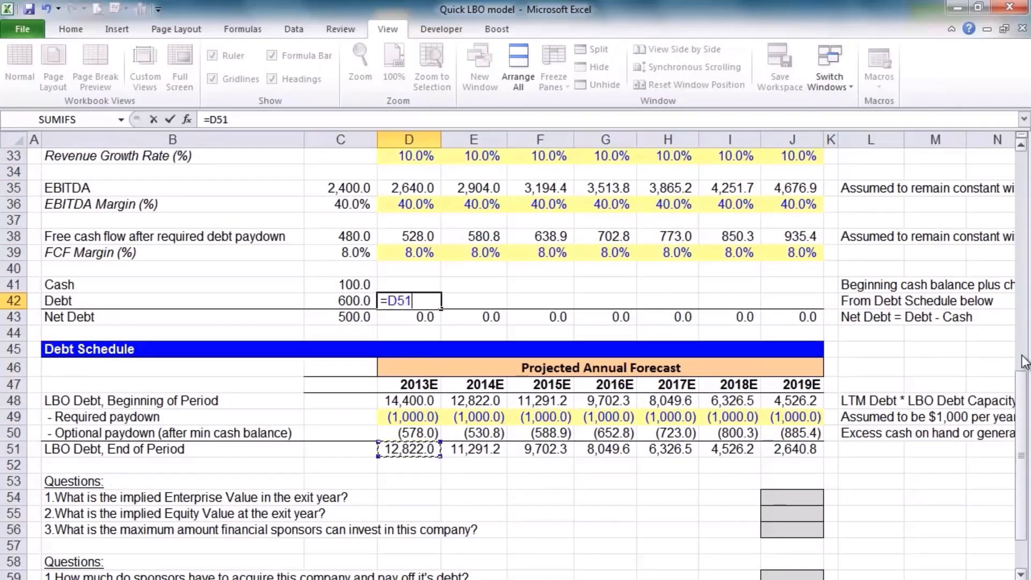
key(ctrl+Return)
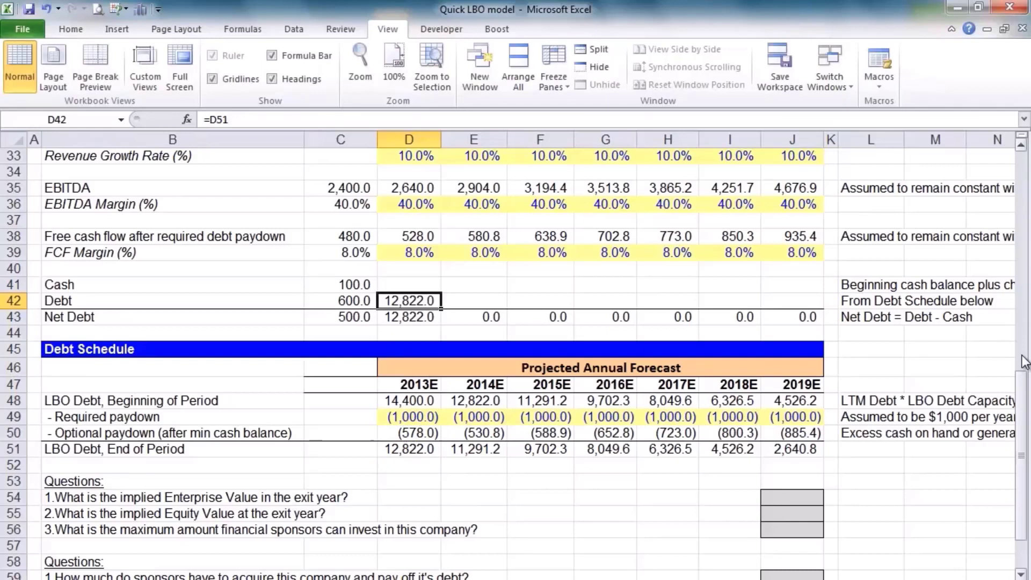
Step: Fill the Debt link from 2013E across to 2019E and recheck the reference in D42
key(shift+Right)
key(shift+Right)
key(shift+Right)
key(shift+Right)
key(shift+Right)
key(shift+Right)
key(ctrl+r)
key(F2)
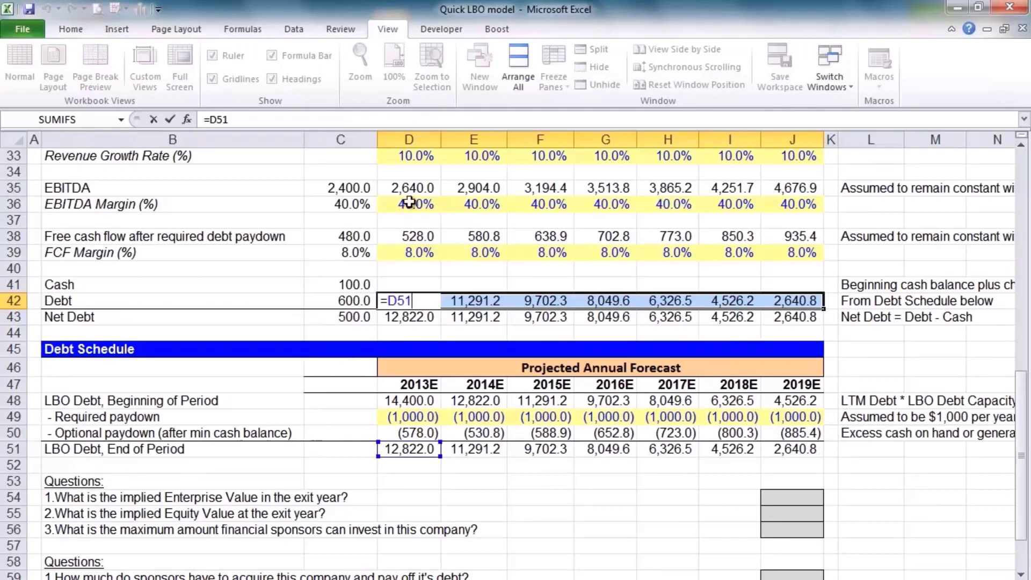
key(Escape)
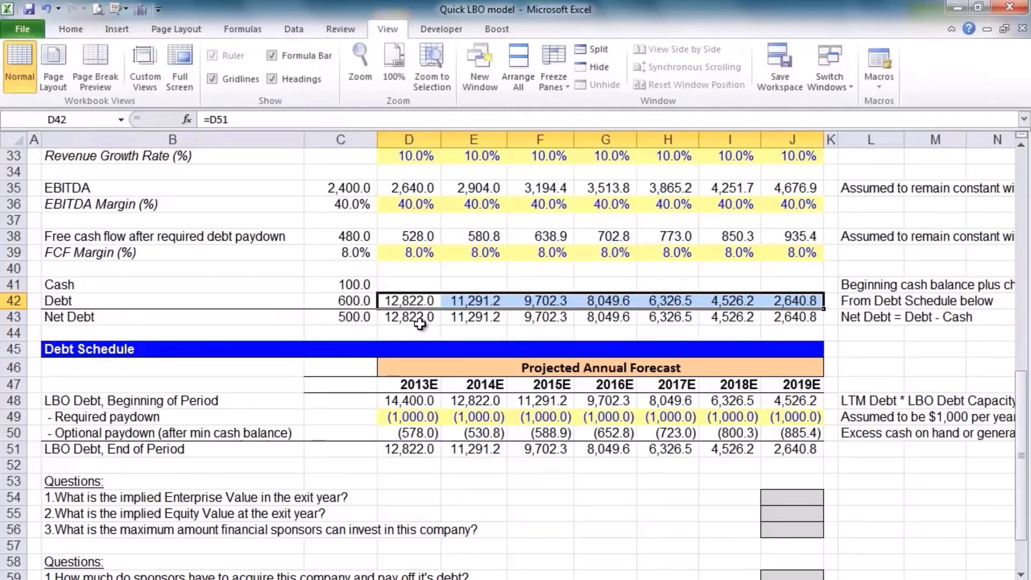
Step: Build the 2013E Cash formula in D41 as =C41+D38-D50 from prior cash, free cash flow and optional paydown
key(Up)
text(=)
key(Left)
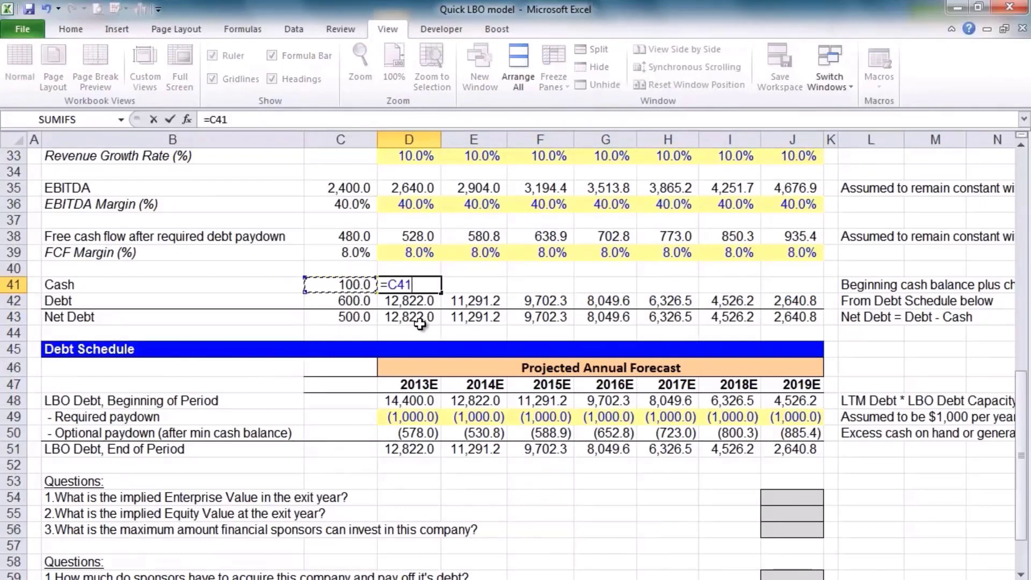
text(+)
key(Up)
key(Up)
key(Up)
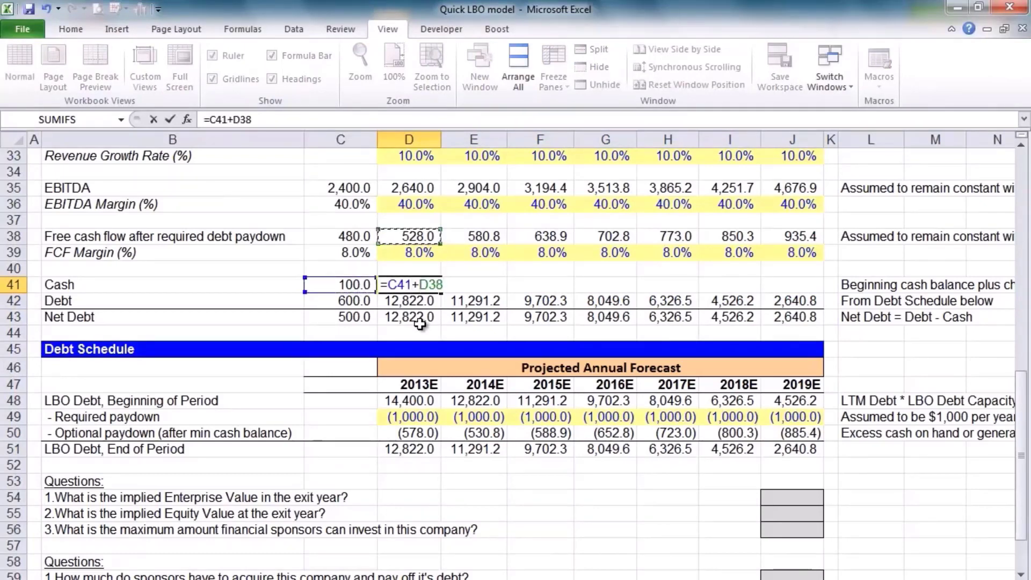
text(-)
key(Down)
key(Down)
key(Down)
key(Down)
key(Down)
key(Down)
key(Down)
key(Down)
key(Down)
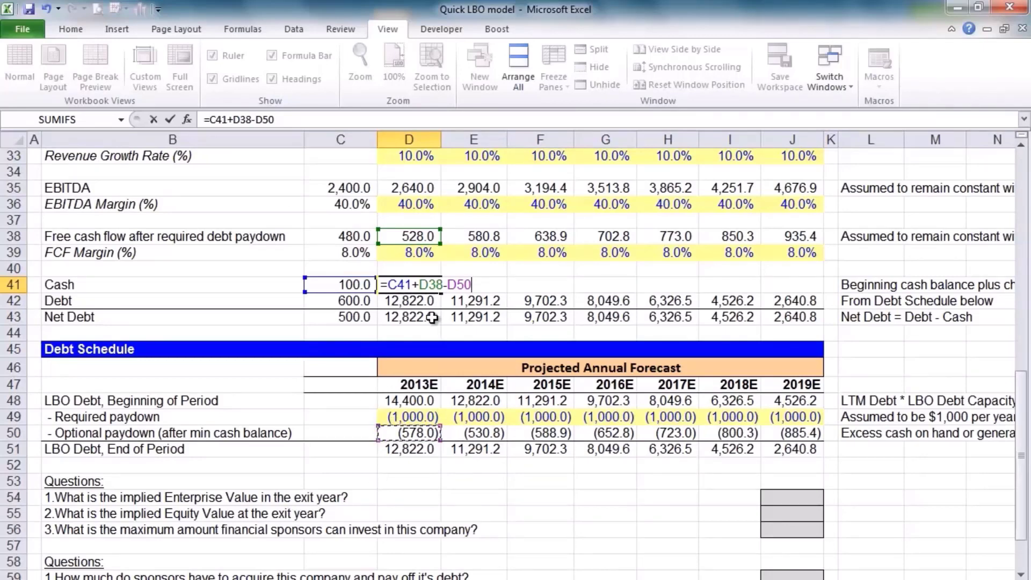
Step: Change the sign before D50 to plus, commit the Cash formula as =C41+D38+D50 and recheck its references
key(Left)
key(Left)
key(Left)
key(BackSpace)
text(+)
key(Return)
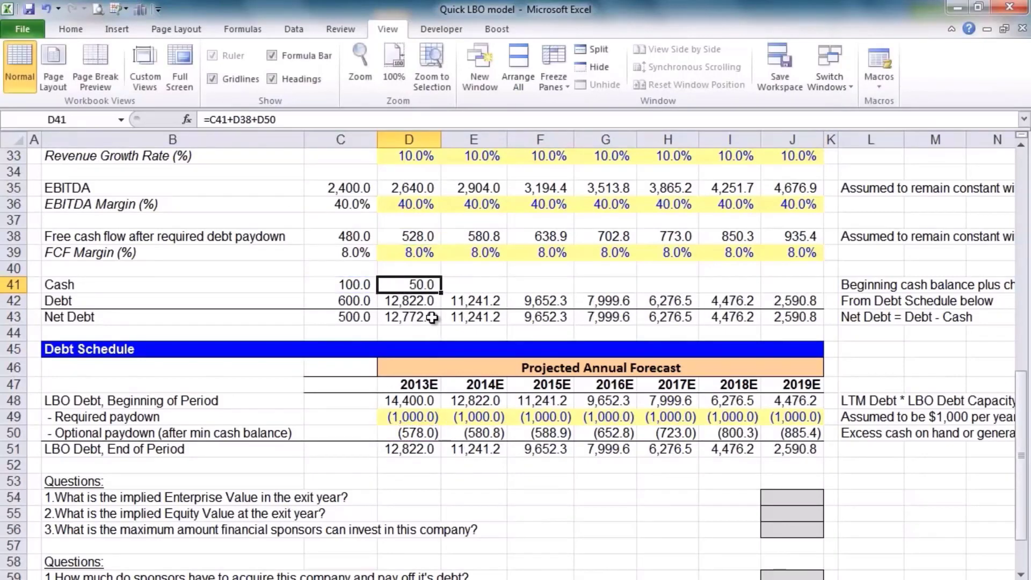
key(F2)
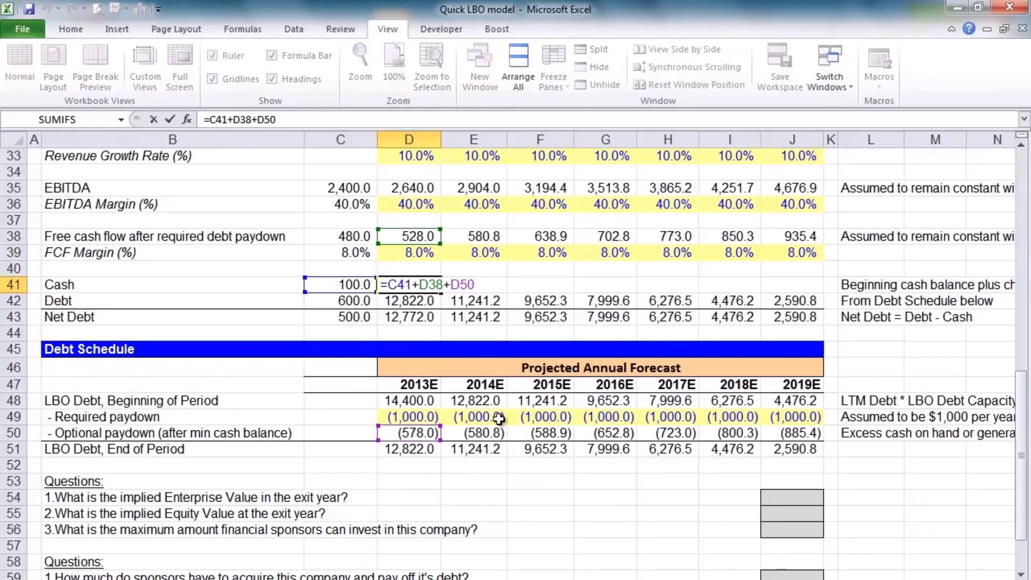
key(Return)
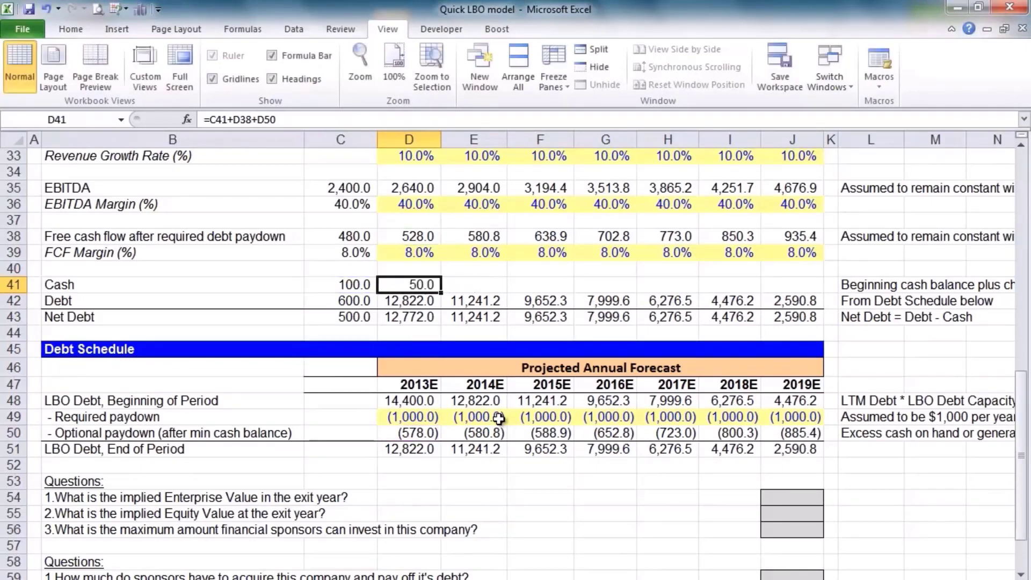
Step: Fill the Cash formula in row 41 from 2013E across to 2019E
key(F2)
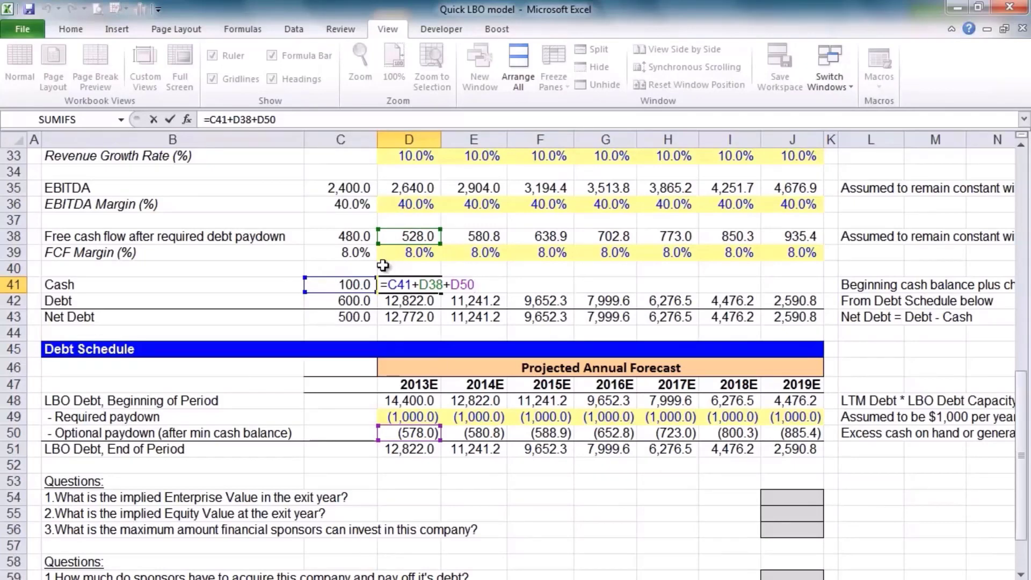
key(ctrl+Return)
key(shift+Right)
key(shift+Right)
key(shift+Right)
key(shift+Right)
key(shift+Right)
key(shift+Right)
key(ctrl+r)
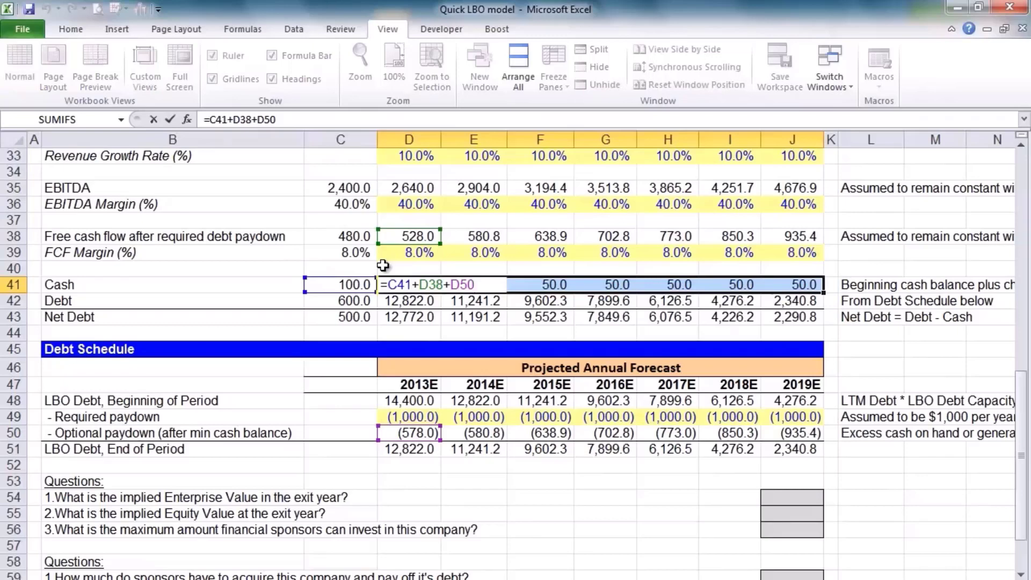
Step: Examine the references of the Cash formulas in row 41 year by year, from 2013E through 2018E
key(ctrl+Return)
key(shift+BackSpace)
key(F2)
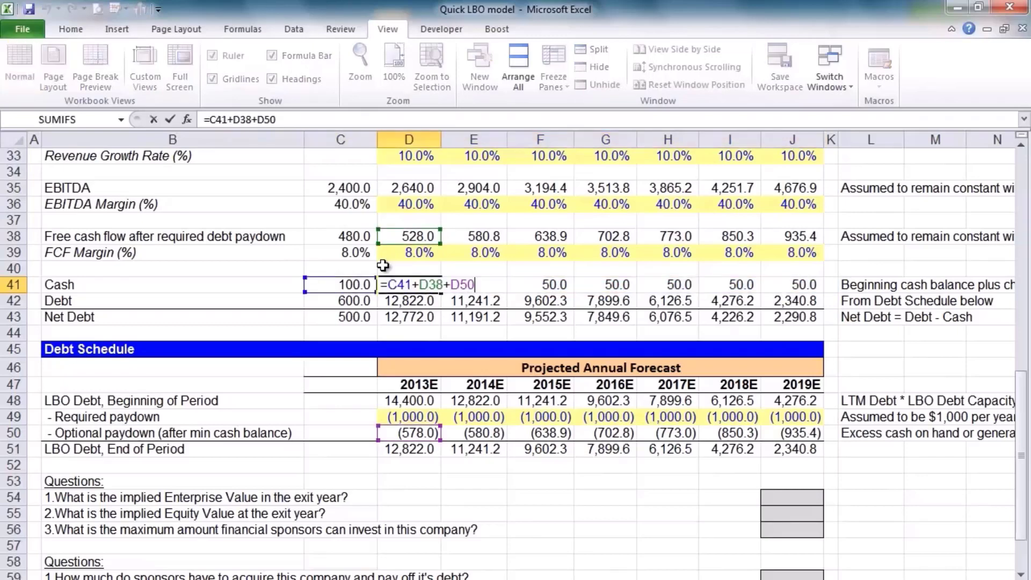
key(Tab)
key(F2)
key(Tab)
key(F2)
key(Tab)
key(F2)
key(Tab)
key(F2)
key(Tab)
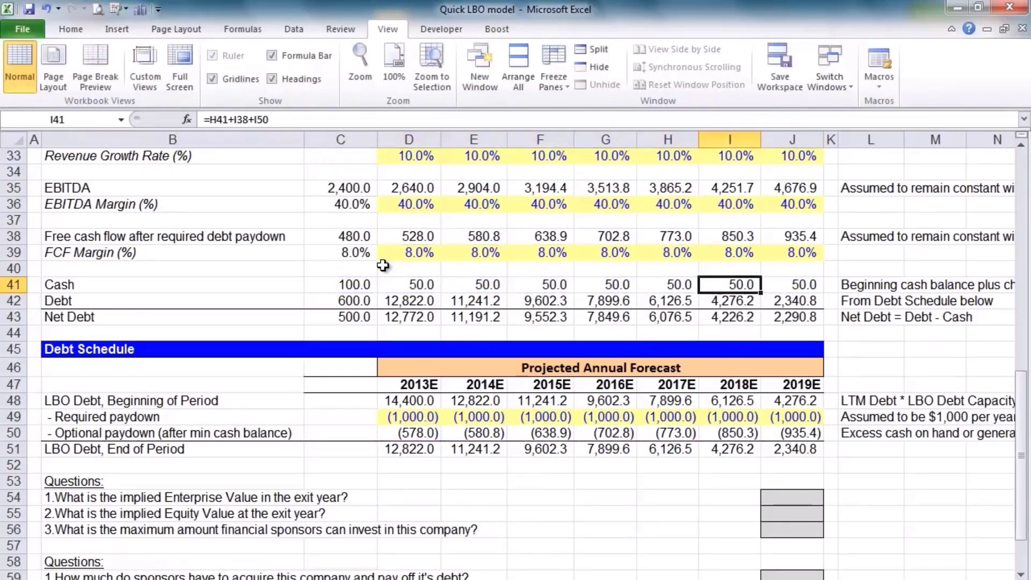
key(F2)
key(Tab)
Step: Examine the references of the Net Debt formulas in row 43 from 2013E through 2017E
key(Left)
key(Left)
key(Left)
key(Left)
key(Left)
key(Left)
key(Down)
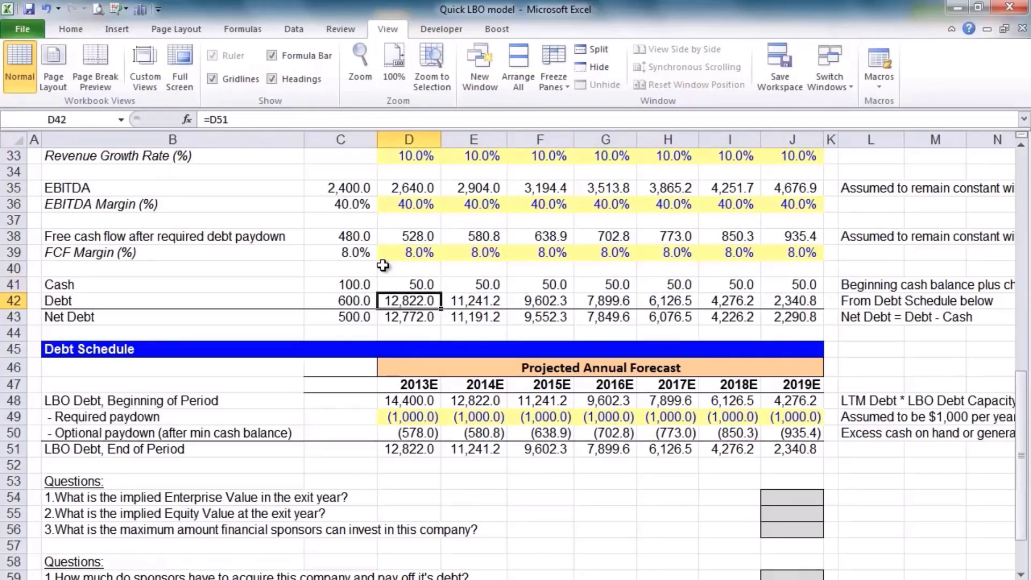
key(Down)
key(F2)
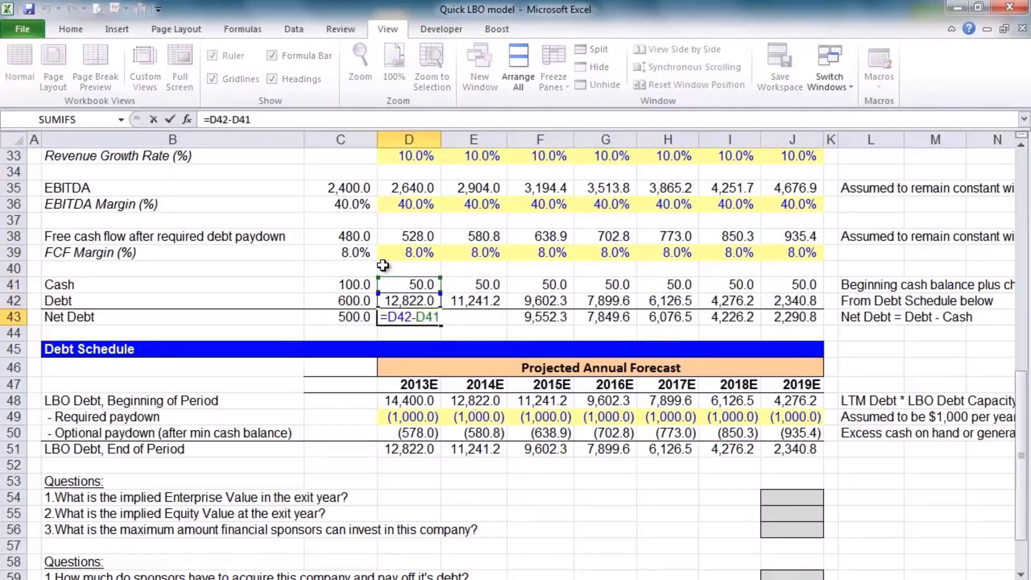
key(Tab)
key(F2)
key(Tab)
key(F2)
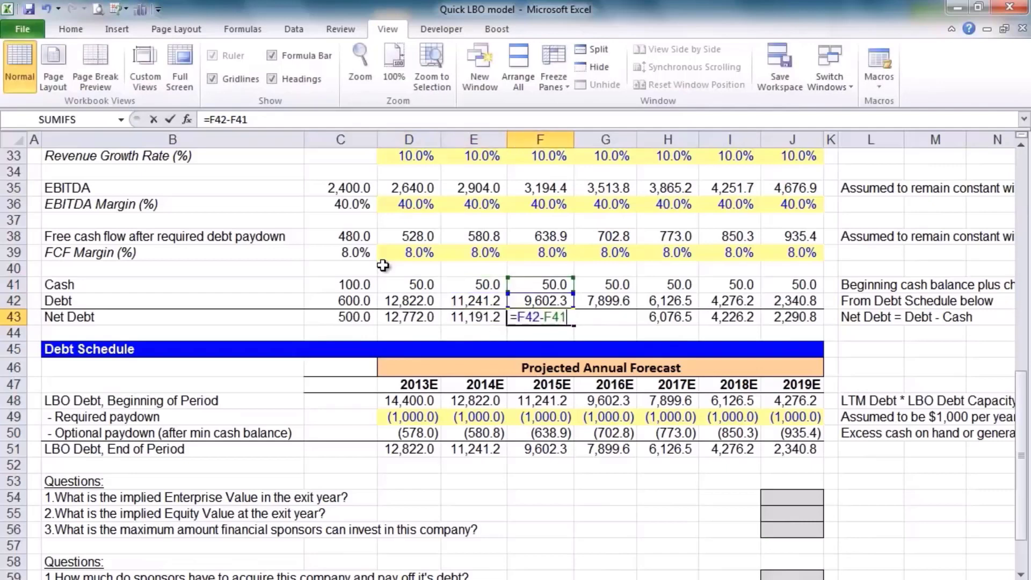
key(Tab)
key(F2)
key(Tab)
key(F2)
key(Tab)
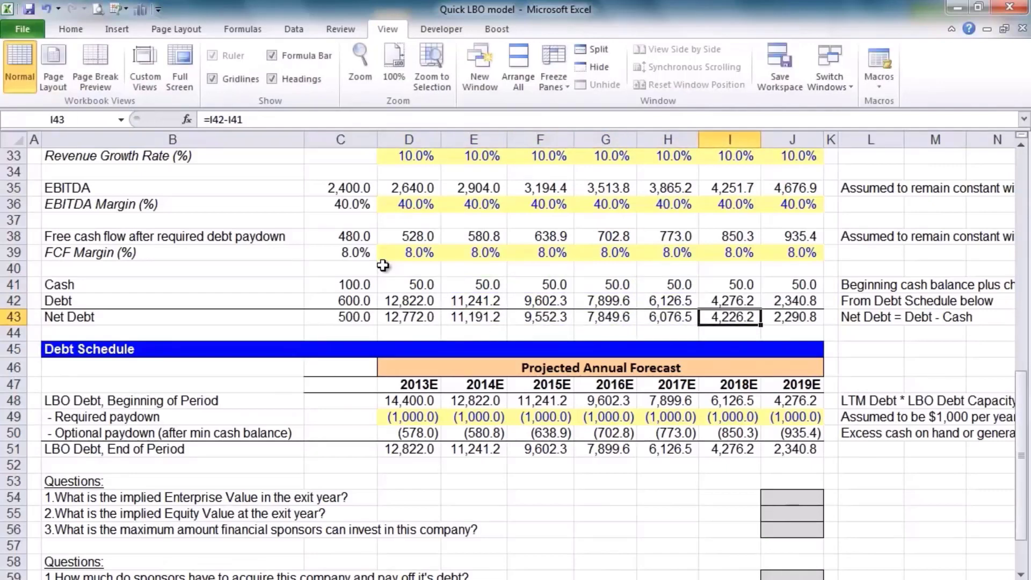
Step: Review the two sets of questions below the debt schedule, down to row 61
key(Home)
key(Down)
key(Down)
key(Down)
key(Down)
key(Down)
key(Down)
key(Down)
key(Down)
key(Down)
key(Down)
key(Down)
key(Down)
key(Down)
key(Down)
key(Down)
key(Down)
key(Down)
key(Down)
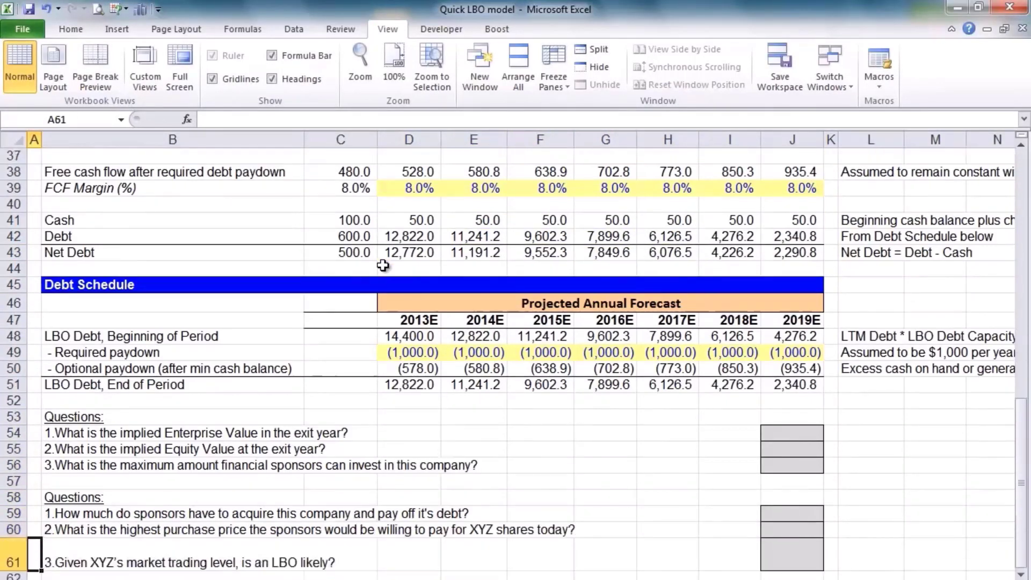
Step: Highlight rows 54 through 61 to examine the exit-value and purchase-price questions with their answer cells, and return to the row of the first question
key(Down)
key(Down)
key(Down)
key(Up)
key(Up)
key(Up)
key(Up)
key(Up)
key(Up)
key(Up)
key(Up)
key(Up)
key(Up)
key(Up)
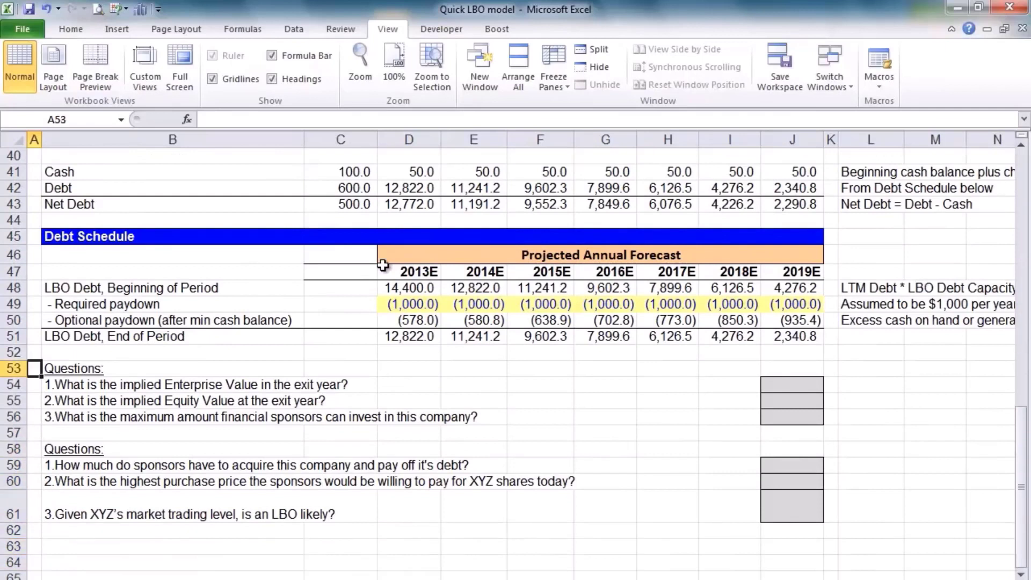
drag(13, 383, 15, 515)
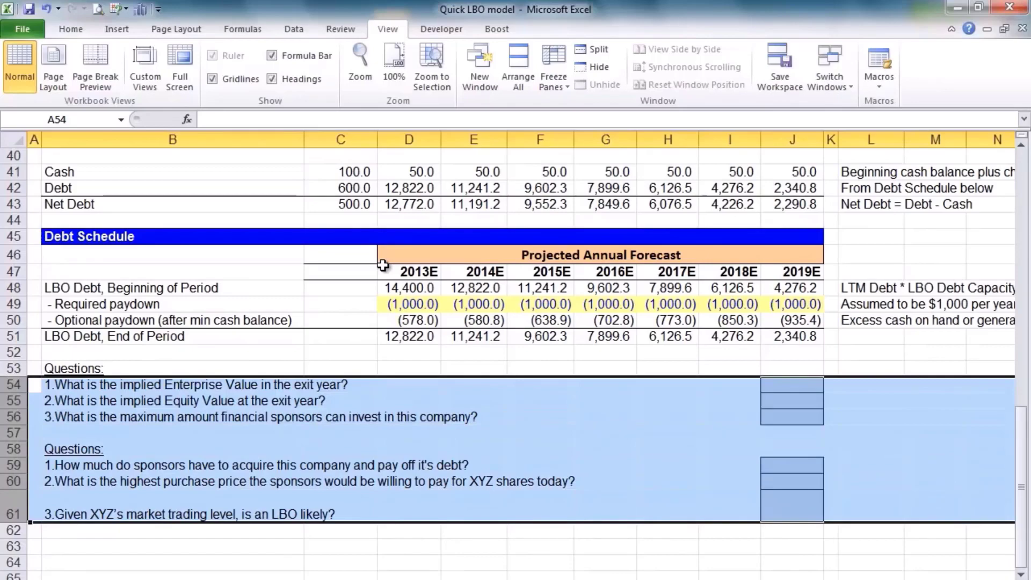
key(shift+BackSpace)
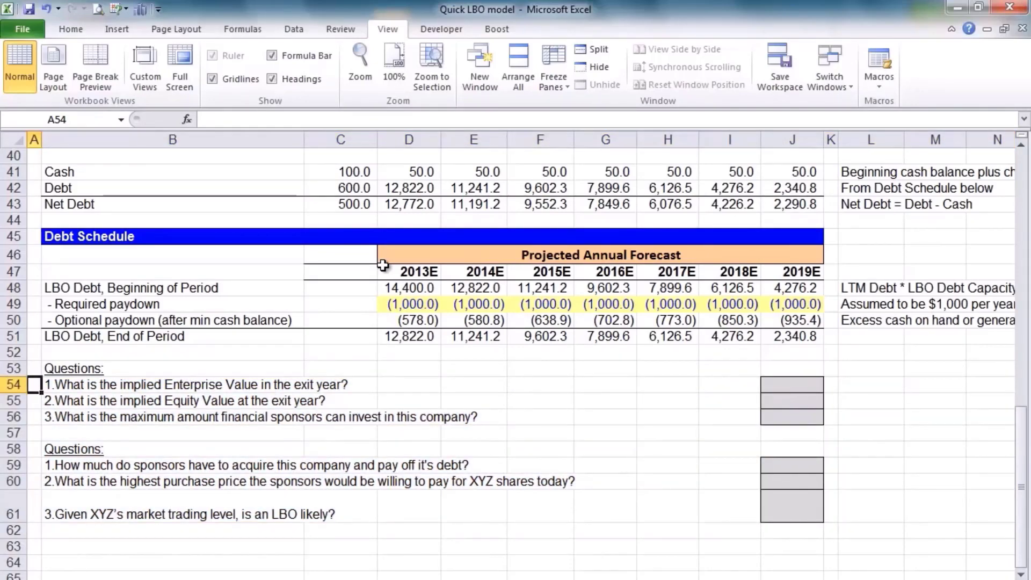